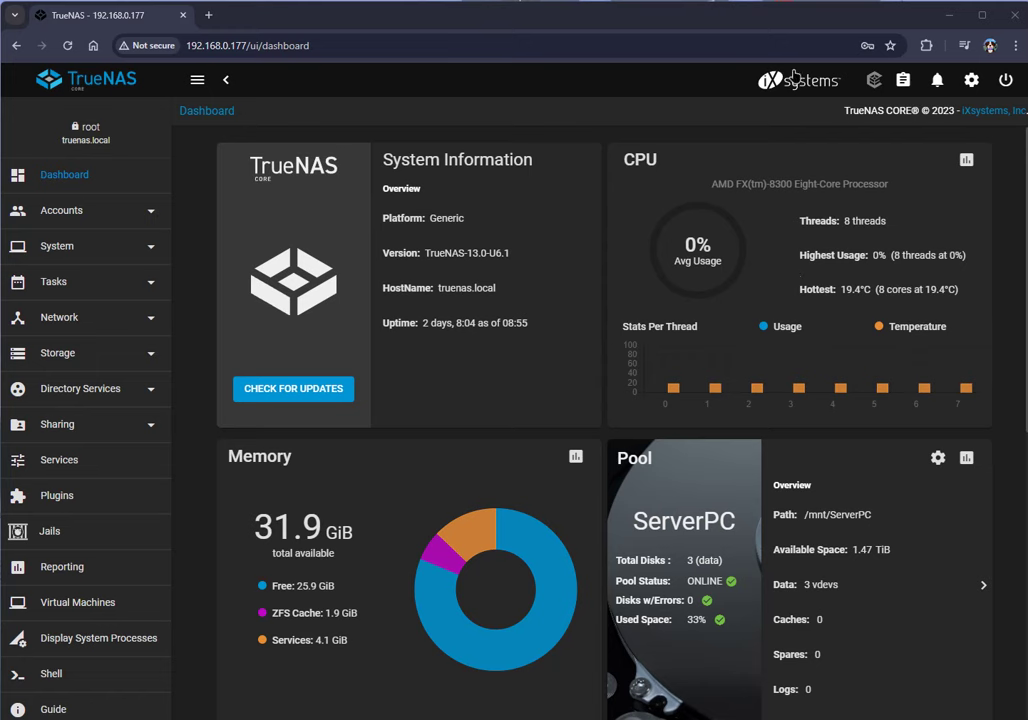
Step: Review the storage pools and the dashboard's memory, pool and interface information
click(60, 353)
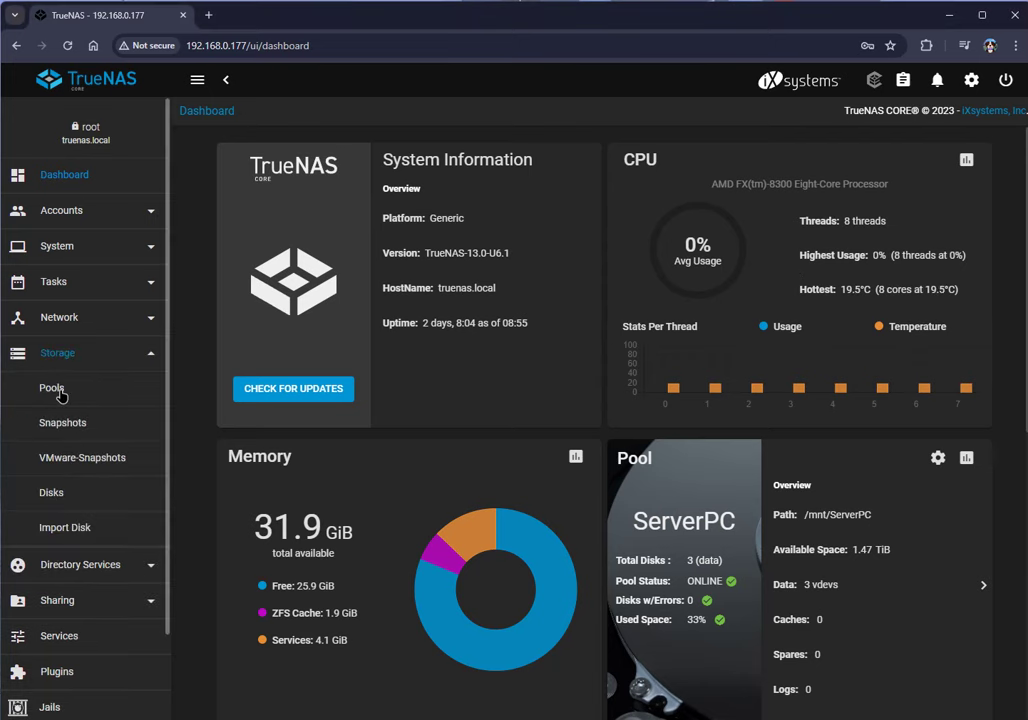
click(52, 387)
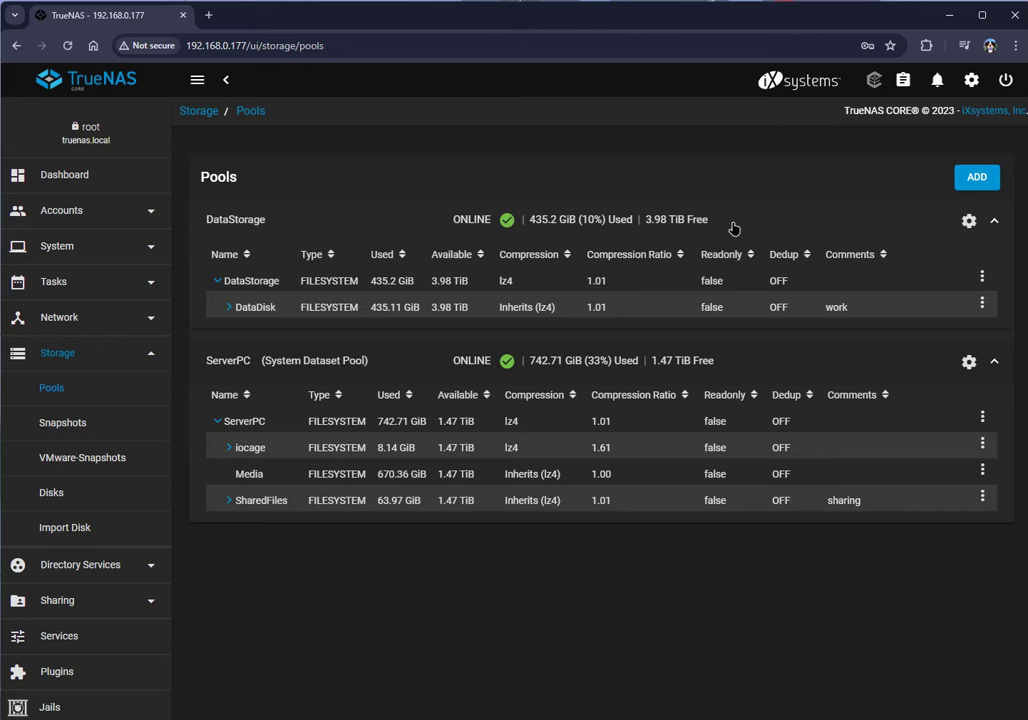
click(64, 172)
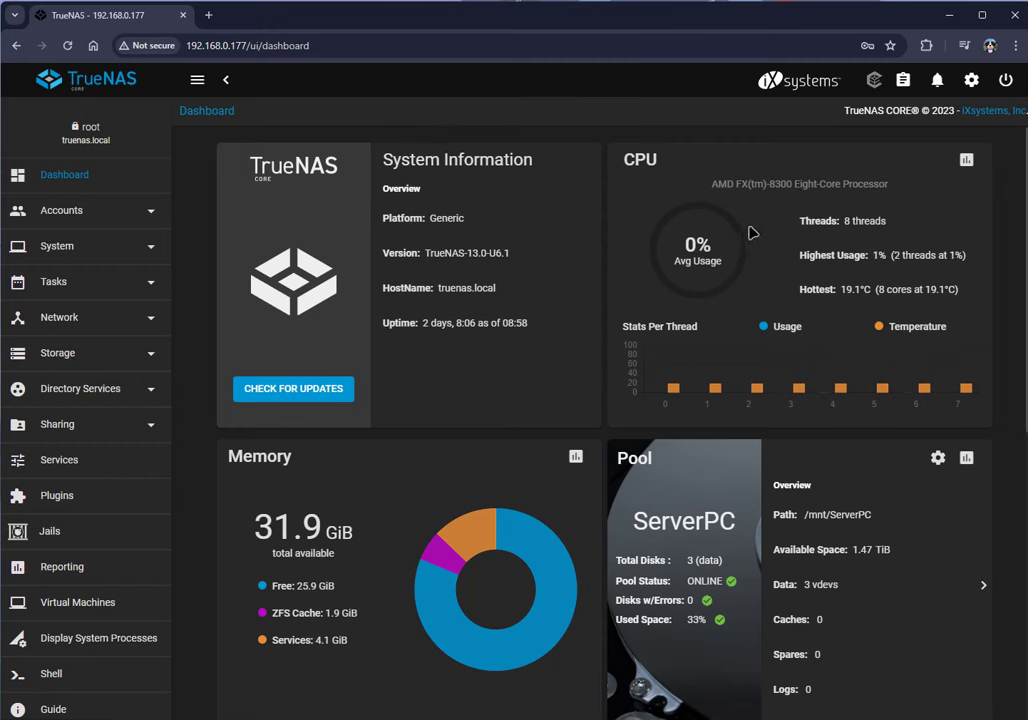
scroll(697, 280, down, 1)
scroll(697, 280, down, 1)
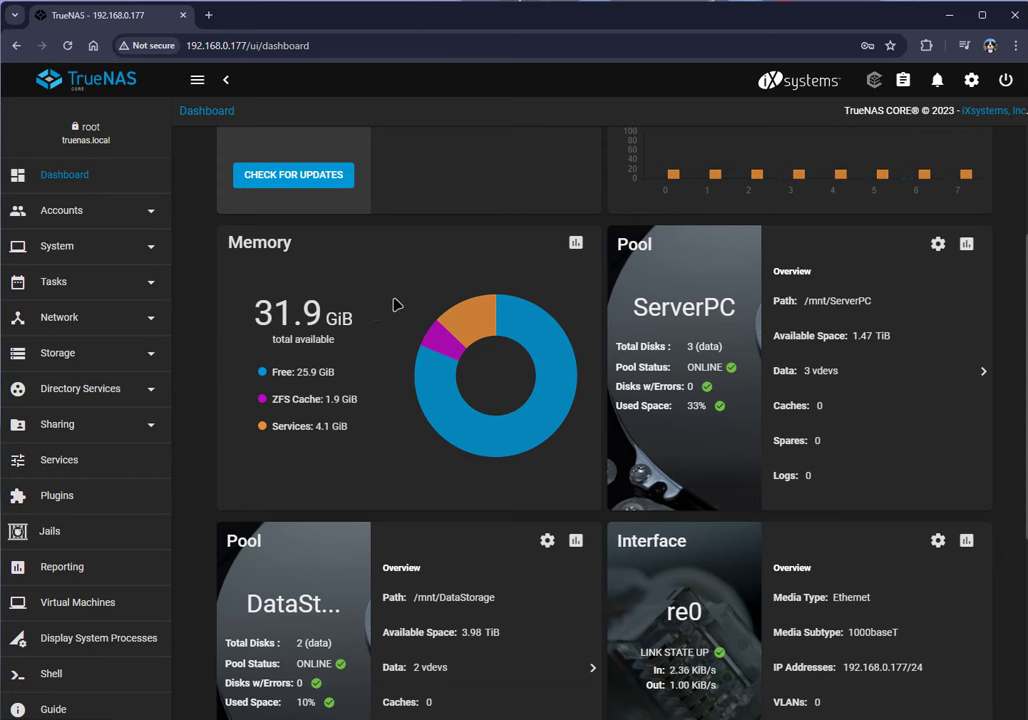
scroll(349, 440, up, 1)
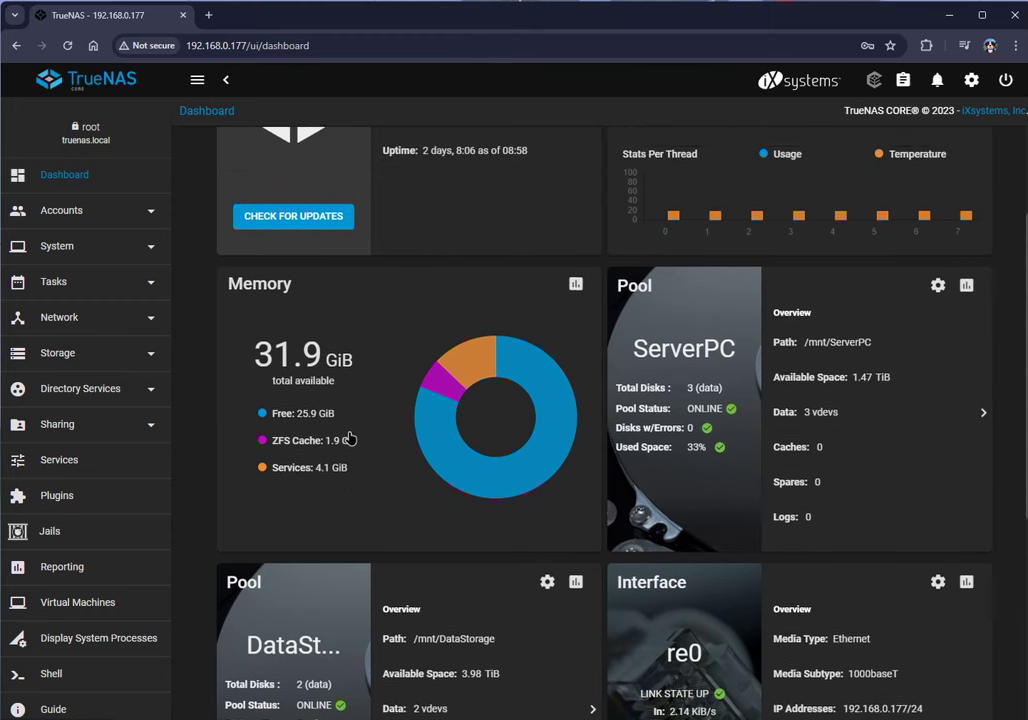
scroll(349, 440, down, 3)
scroll(390, 380, up, 2)
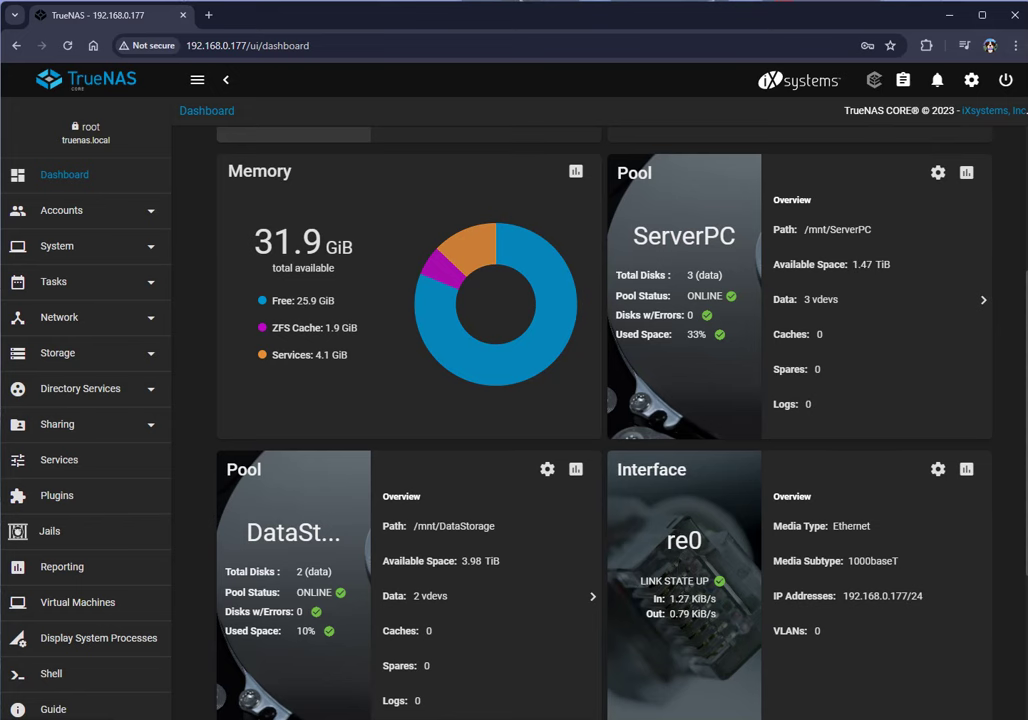
Step: Start a new virtual machine with Windows as the guest operating system and name it Windows10
click(92, 605)
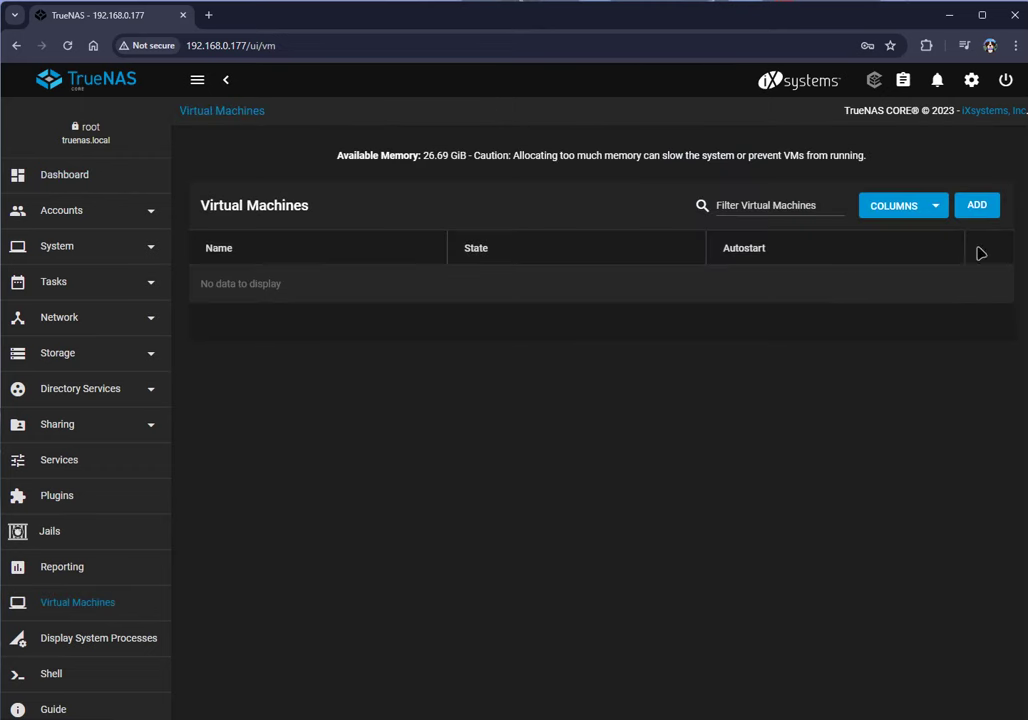
click(988, 205)
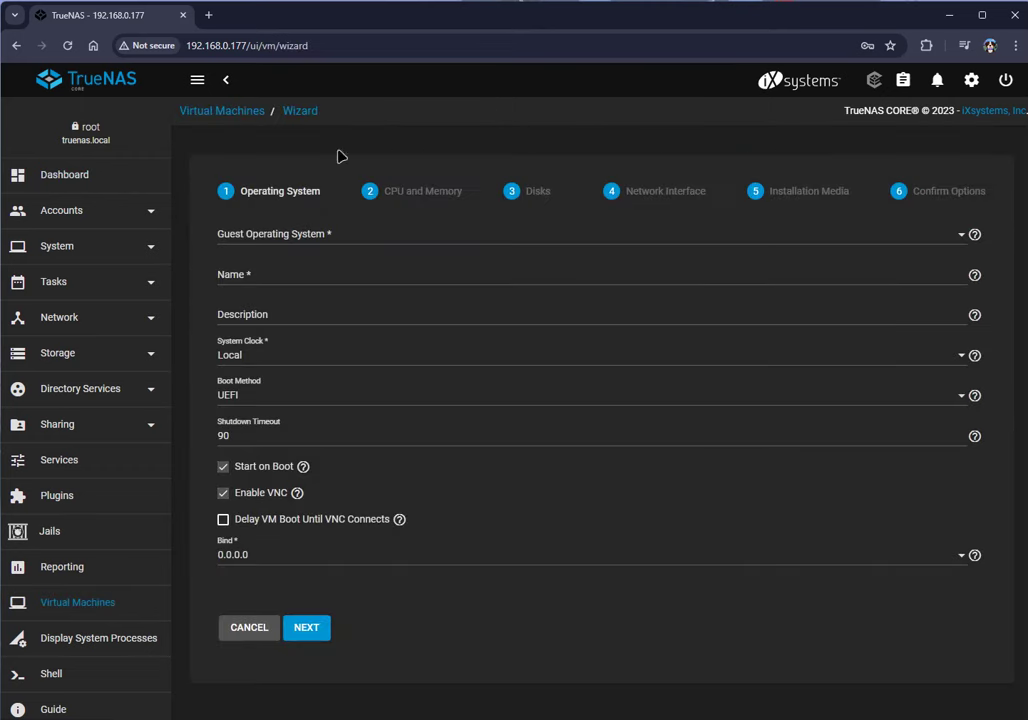
click(835, 245)
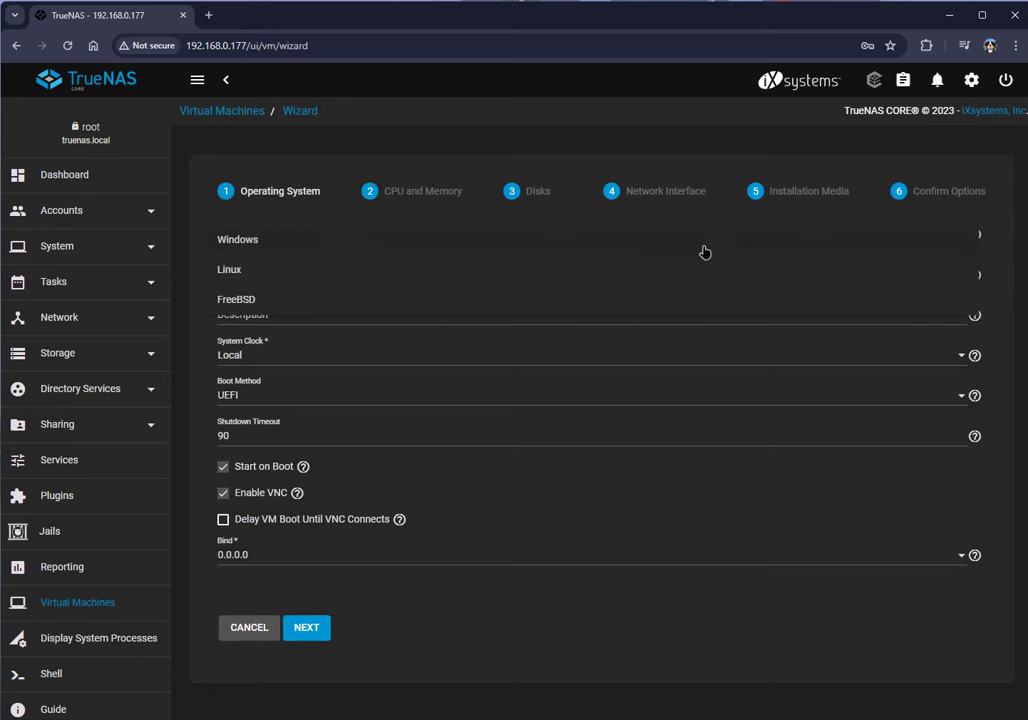
click(287, 252)
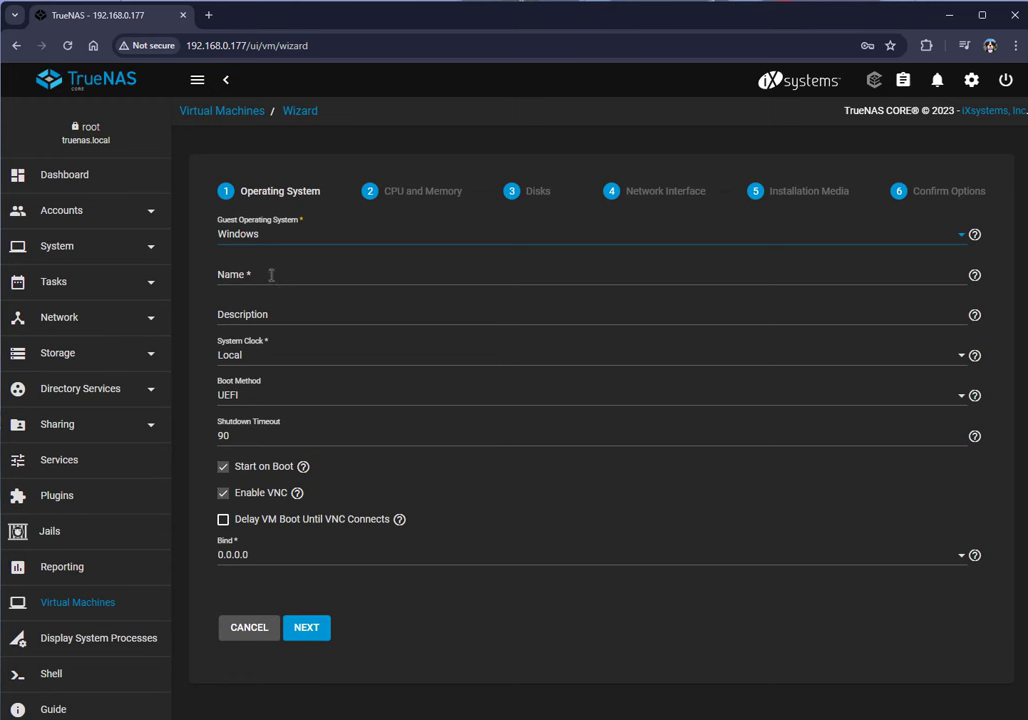
click(271, 275)
Step: Set the virtual machine's system clock to UTC, delay its boot until VNC connects, and continue to the CPU and memory settings
click(320, 355)
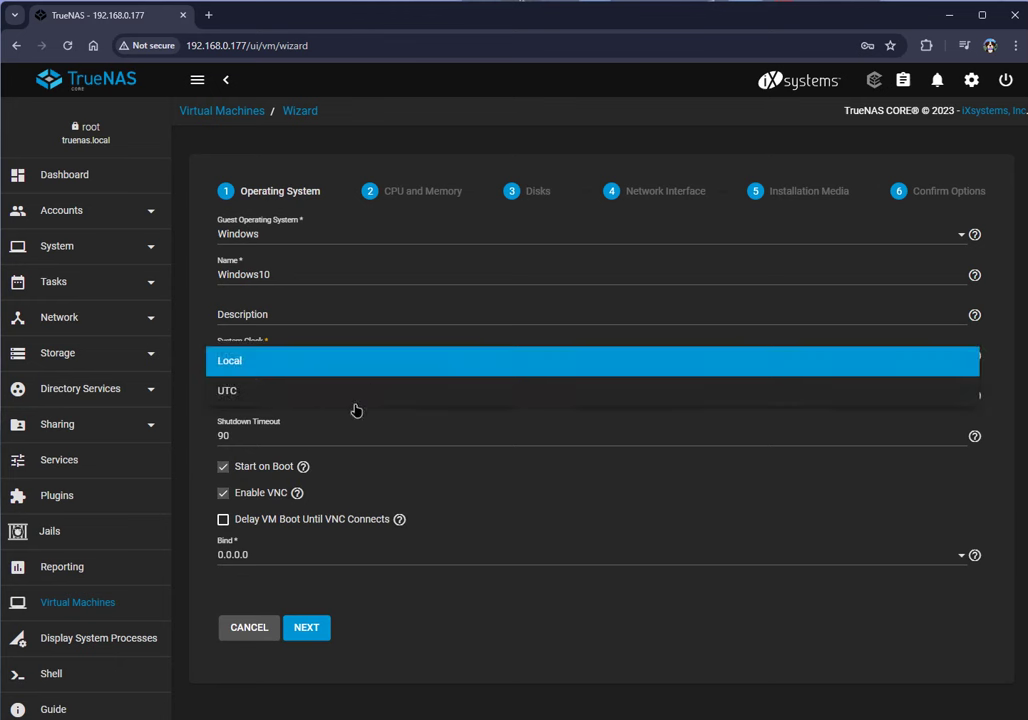
click(229, 393)
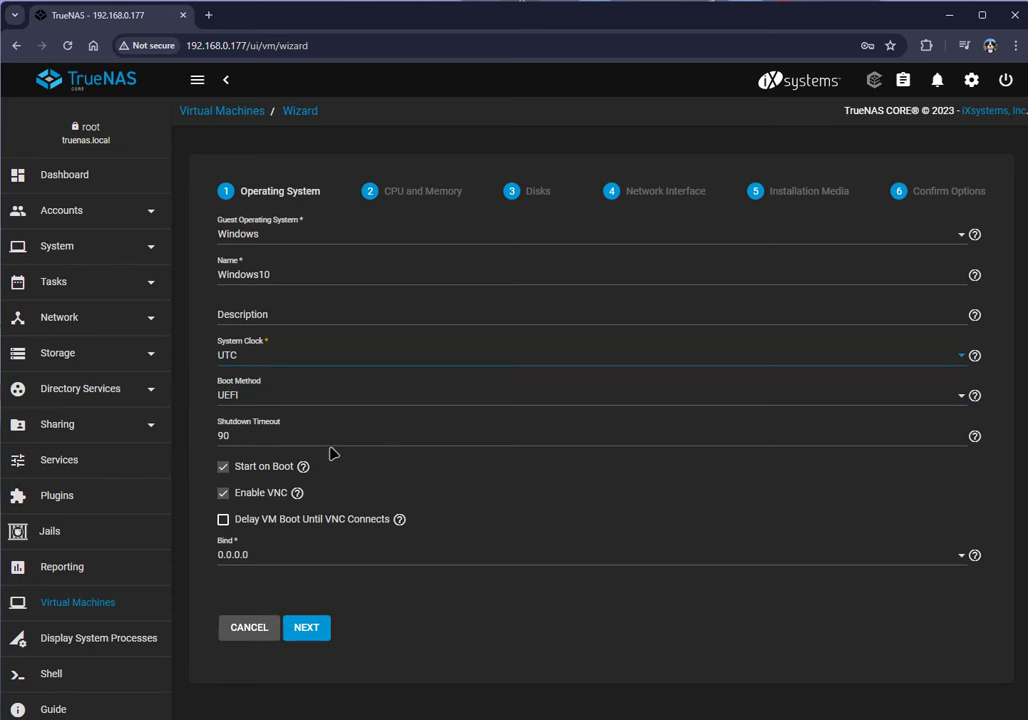
click(223, 519)
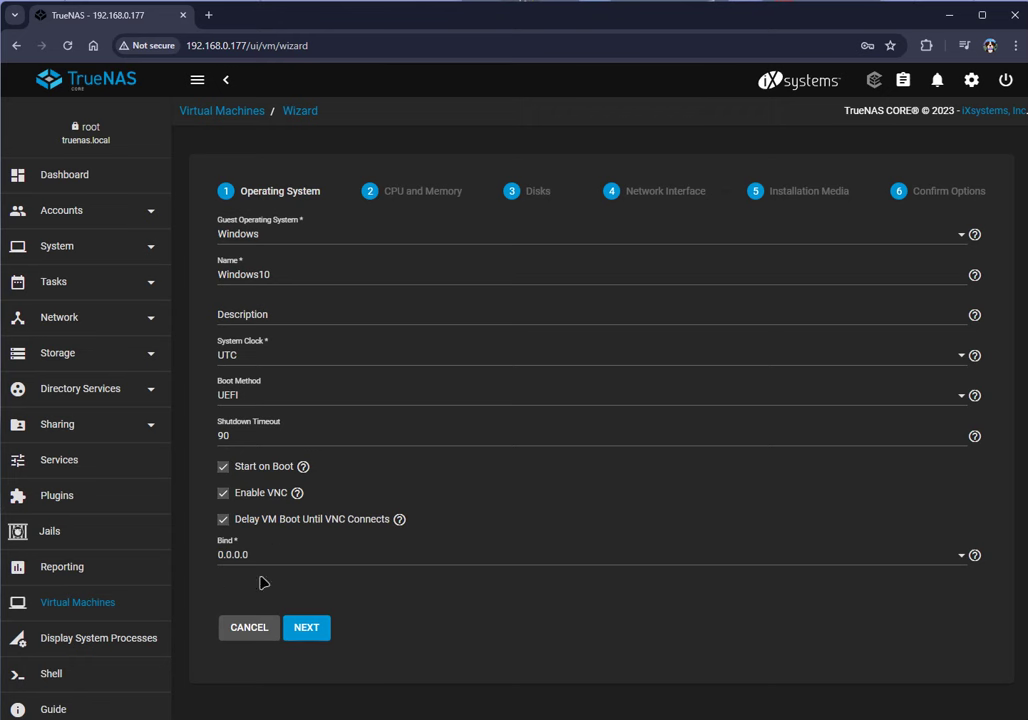
click(306, 628)
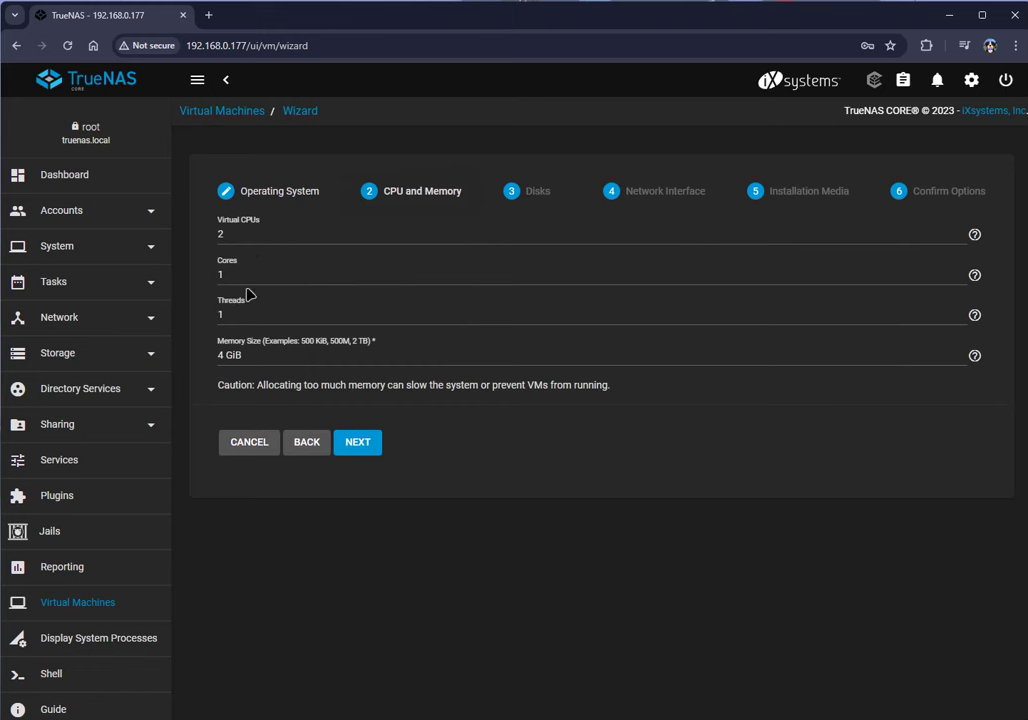
Step: Give the virtual machine 4 cores and 8 GiB of memory, and continue to the disk settings
drag(247, 284, 136, 283)
click(220, 355)
drag(220, 357, 163, 377)
drag(272, 383, 519, 397)
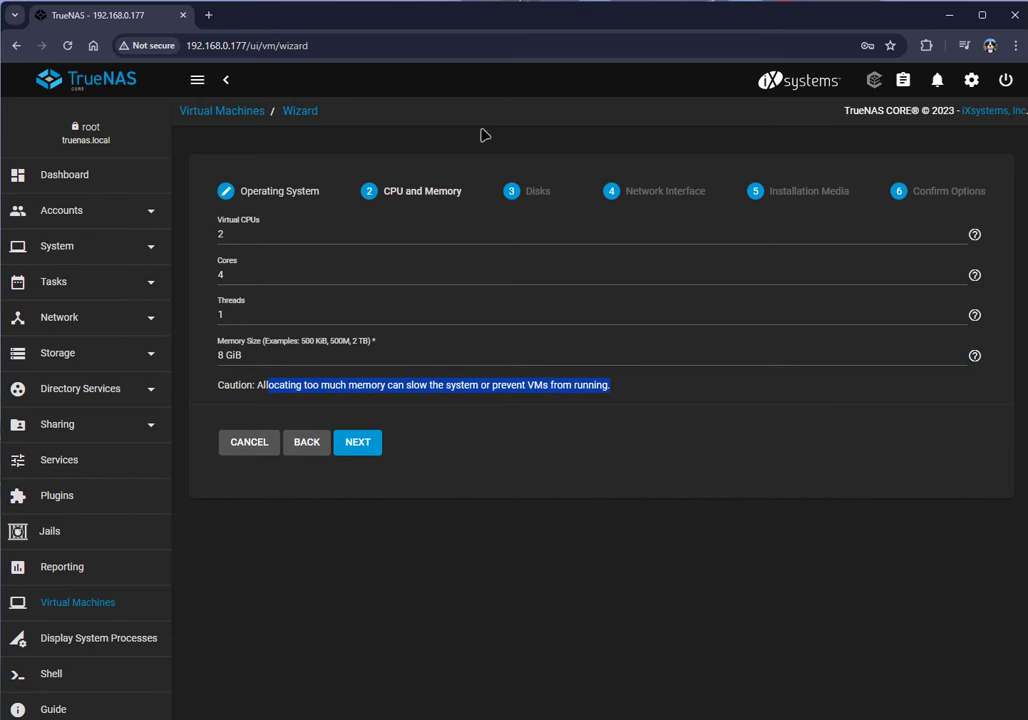
click(359, 443)
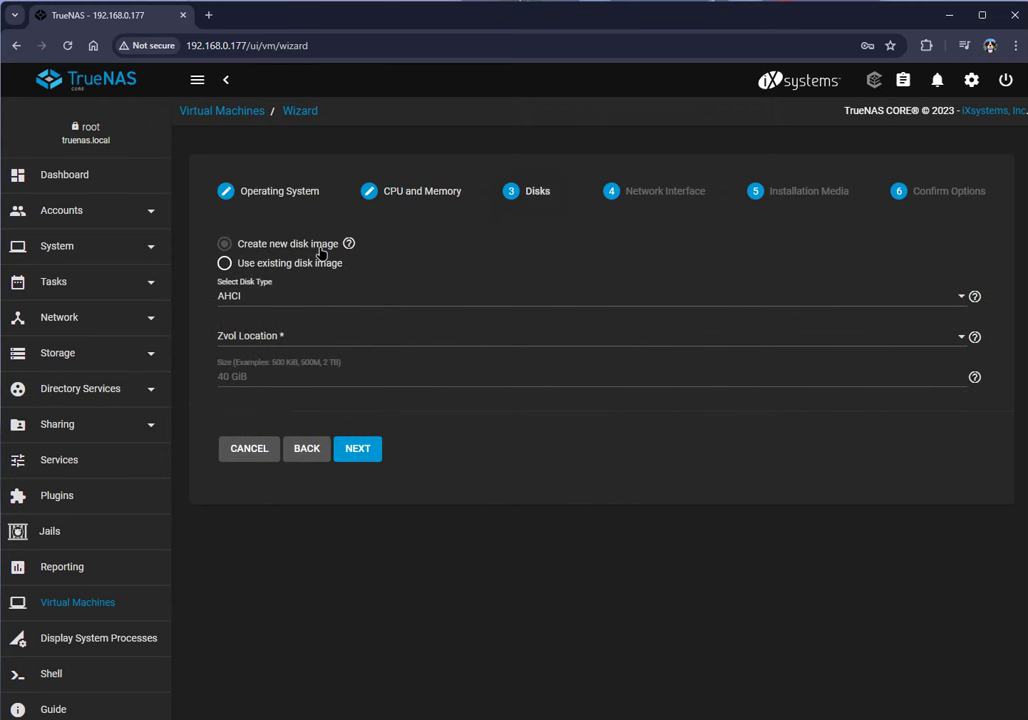
Step: Configure a new 80 GiB VirtIO disk image with its zvol located on ServerPC, and continue to the network settings
click(255, 304)
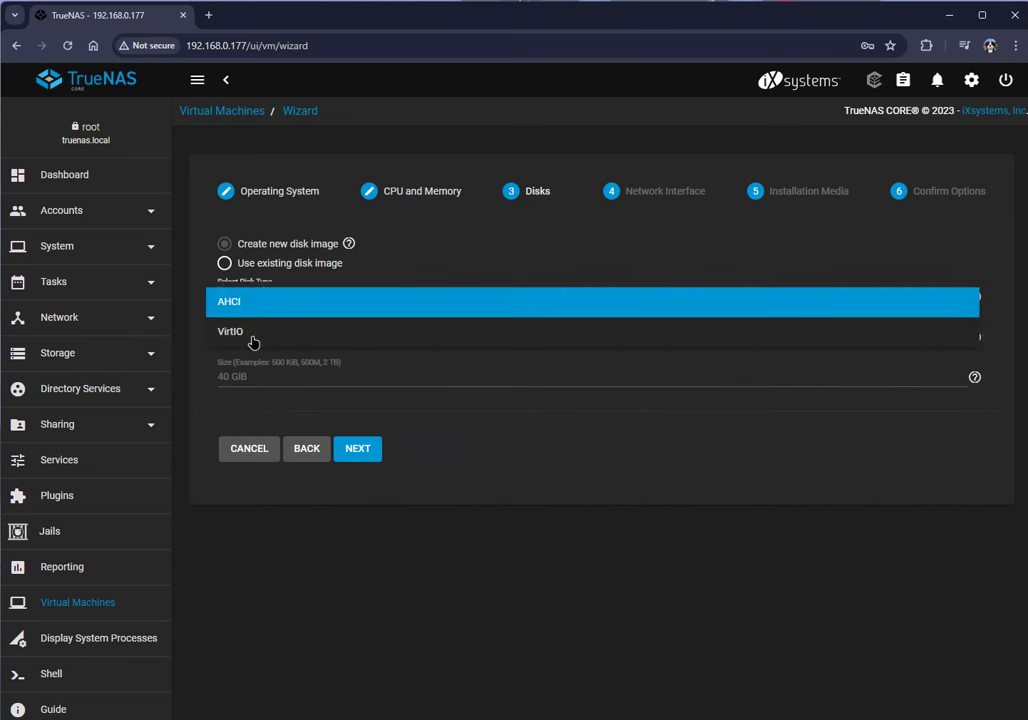
click(241, 336)
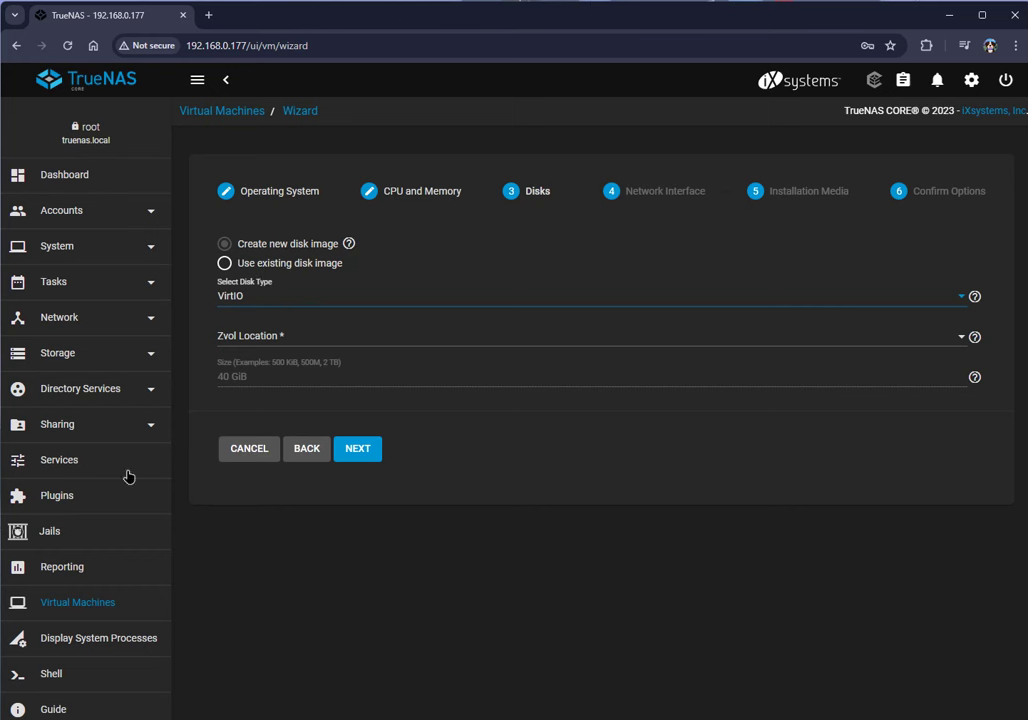
click(257, 350)
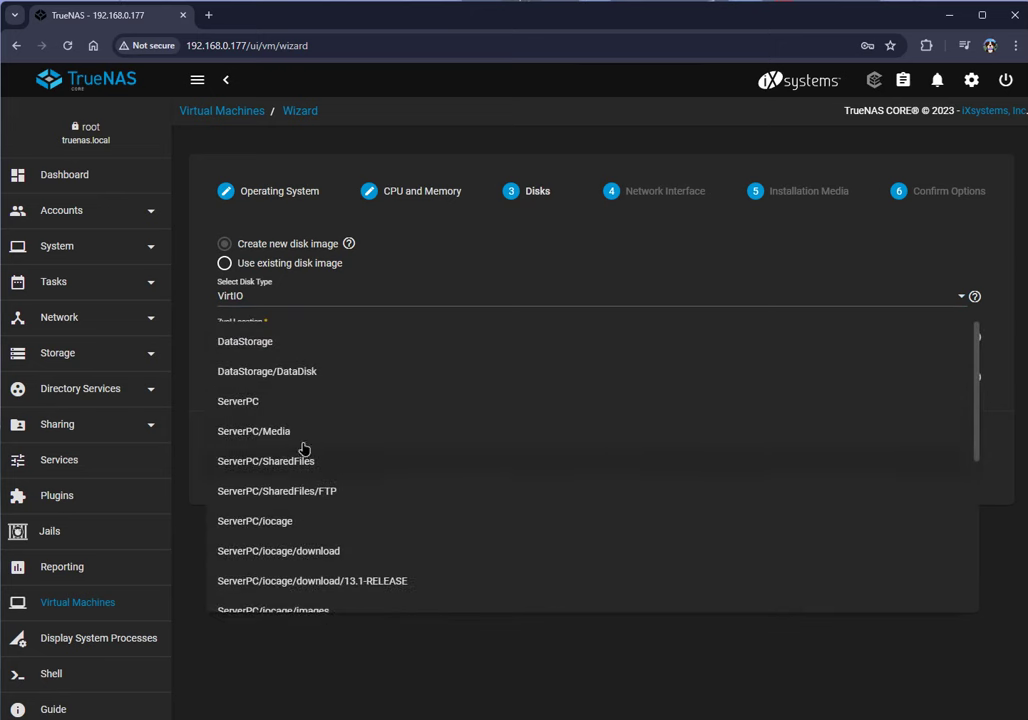
click(237, 400)
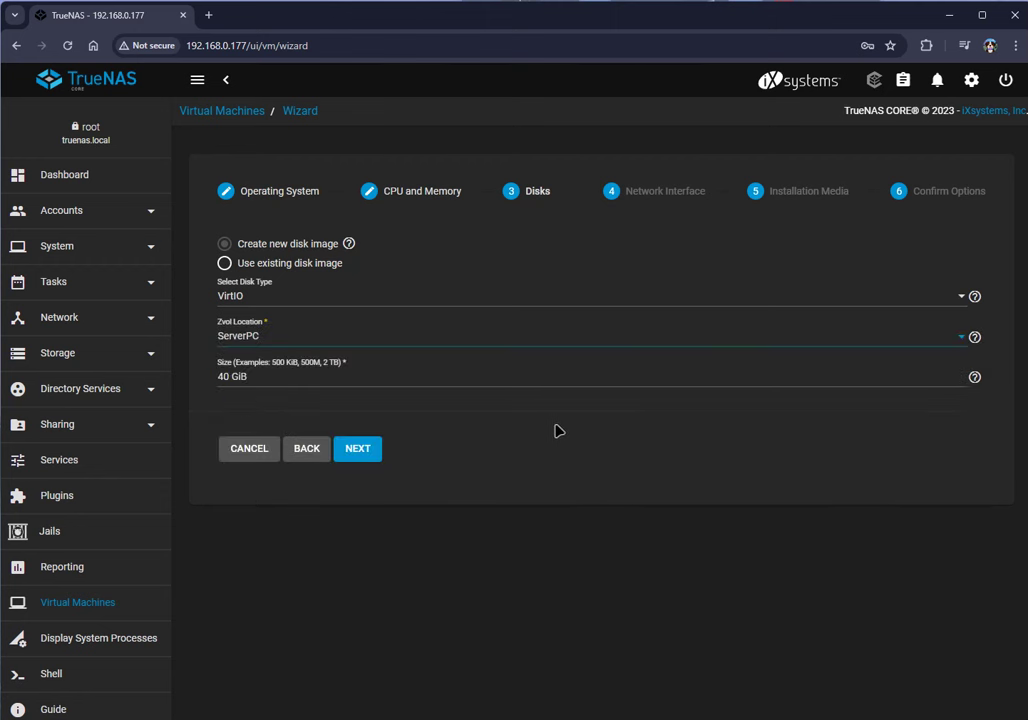
click(224, 377)
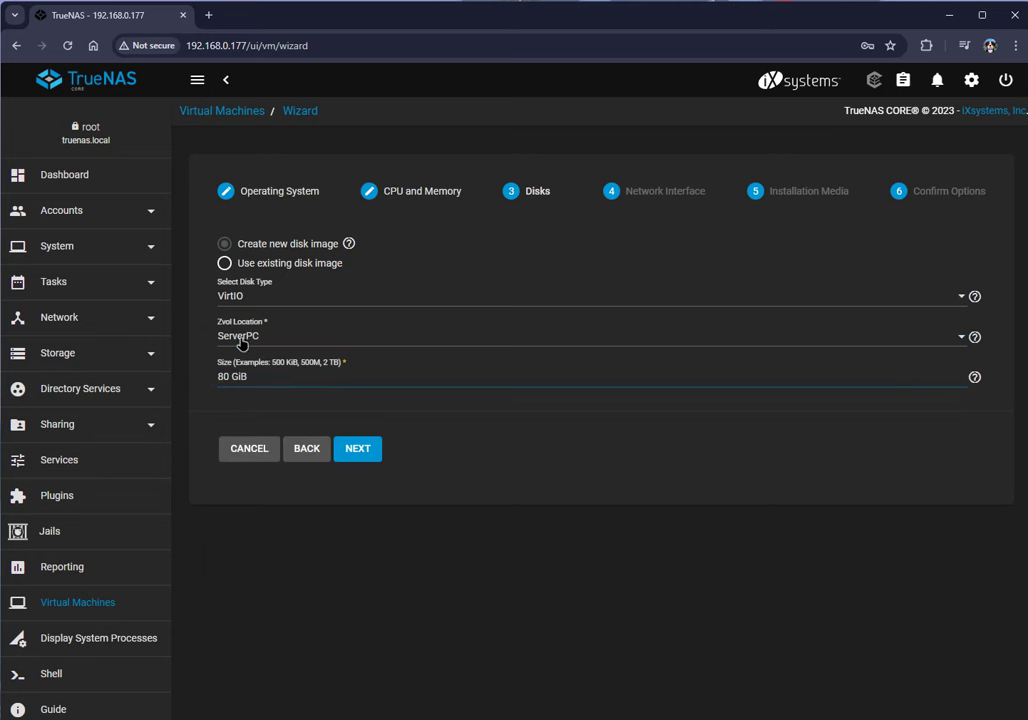
click(363, 449)
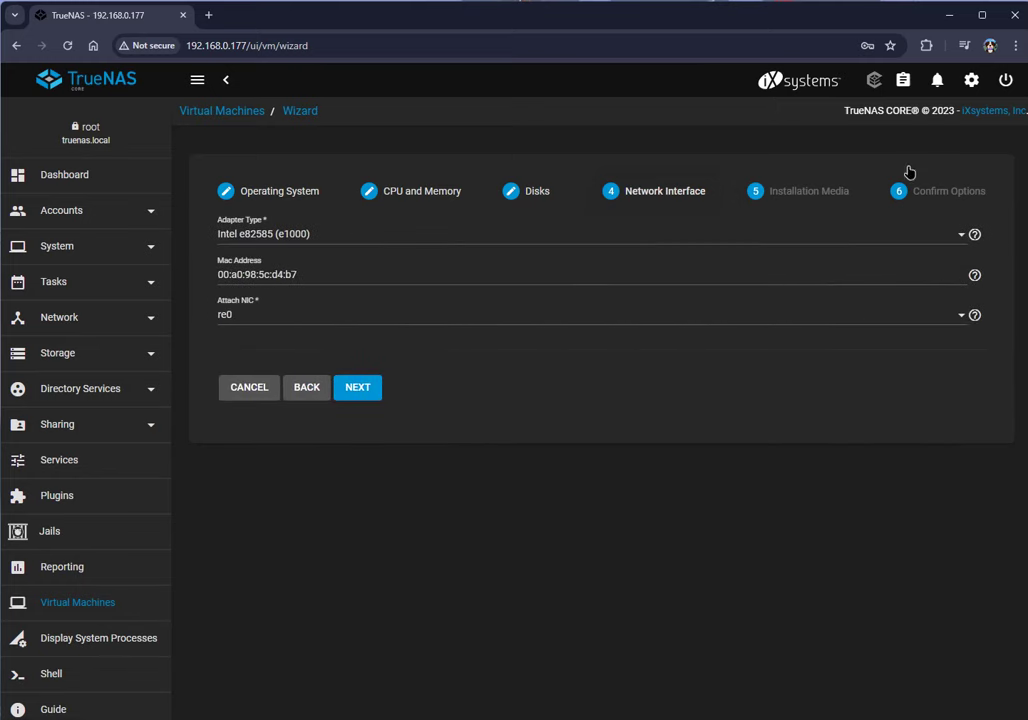
Step: Choose Intel e82585 (e1000) as the network adapter type and continue to the installation media
click(245, 236)
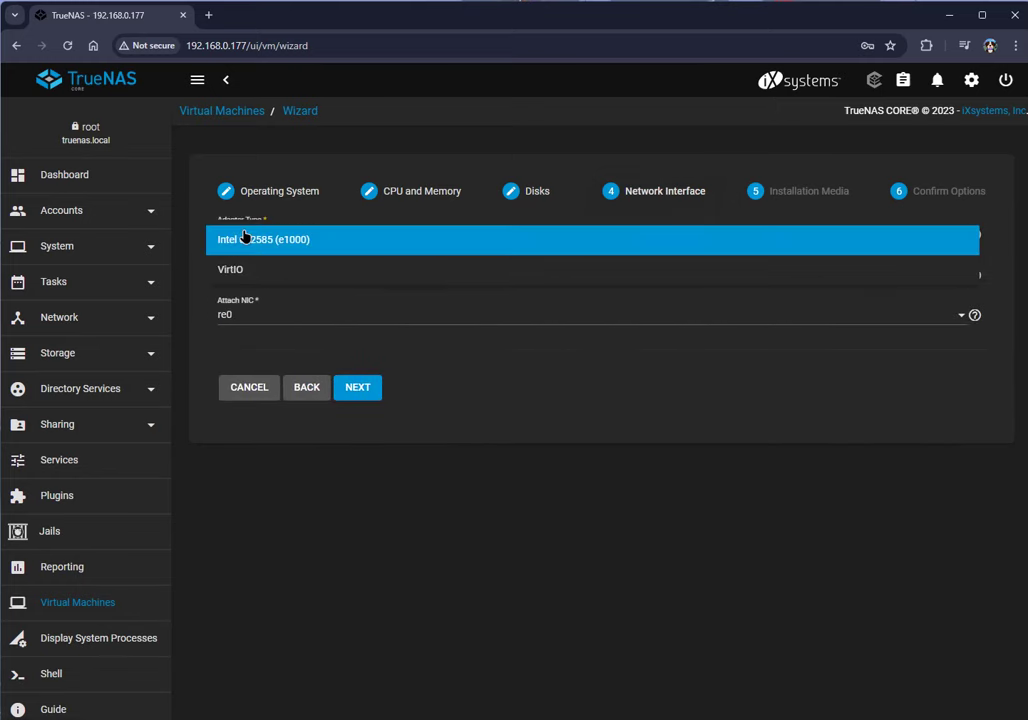
click(234, 245)
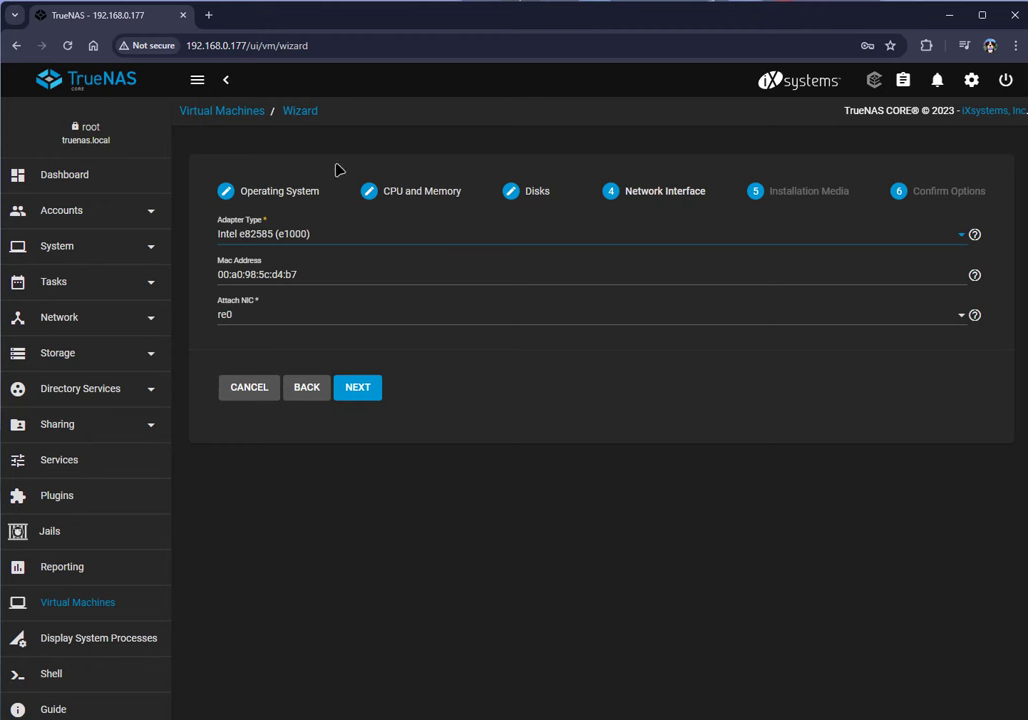
click(362, 390)
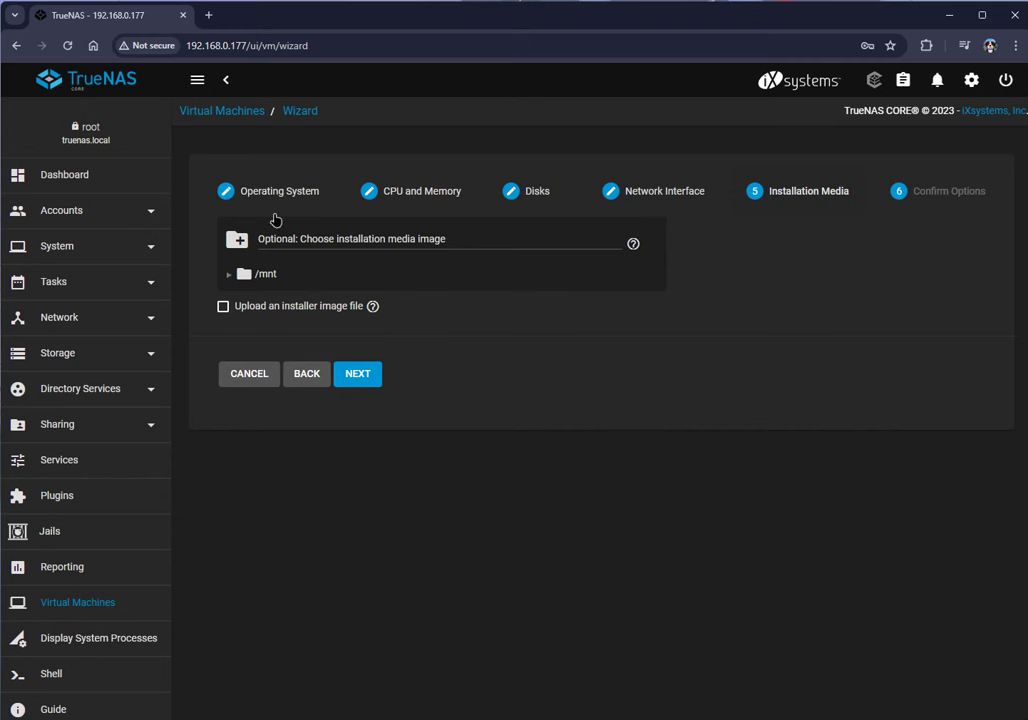
Step: Browse for the installation media in the /mnt/DataStorage/DataDisk/programs folder
click(256, 280)
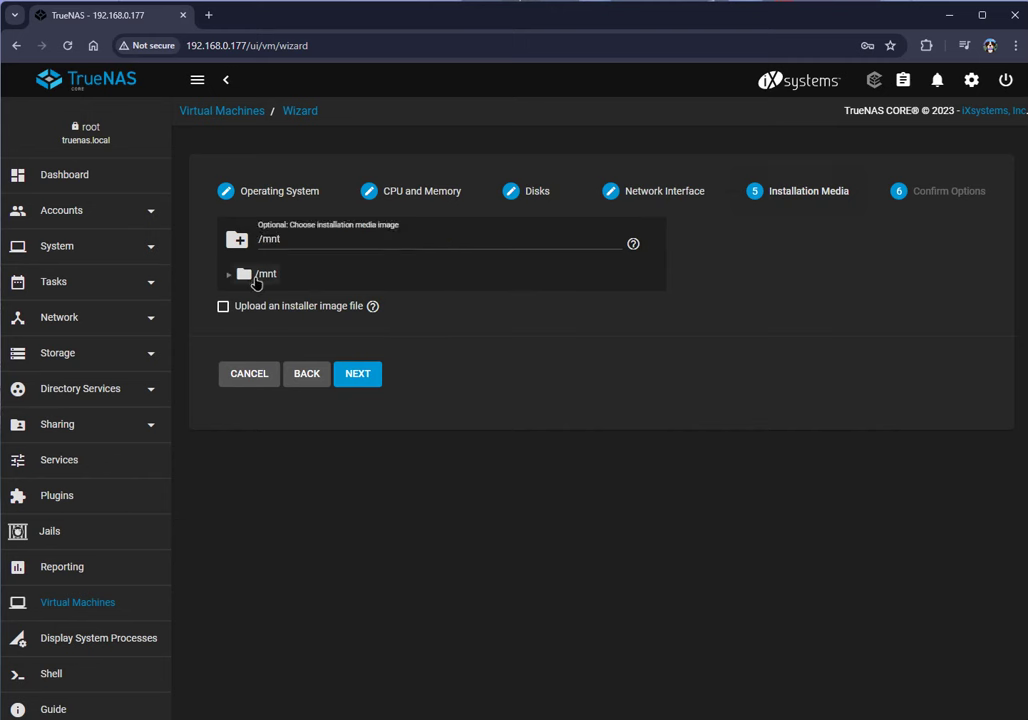
click(288, 296)
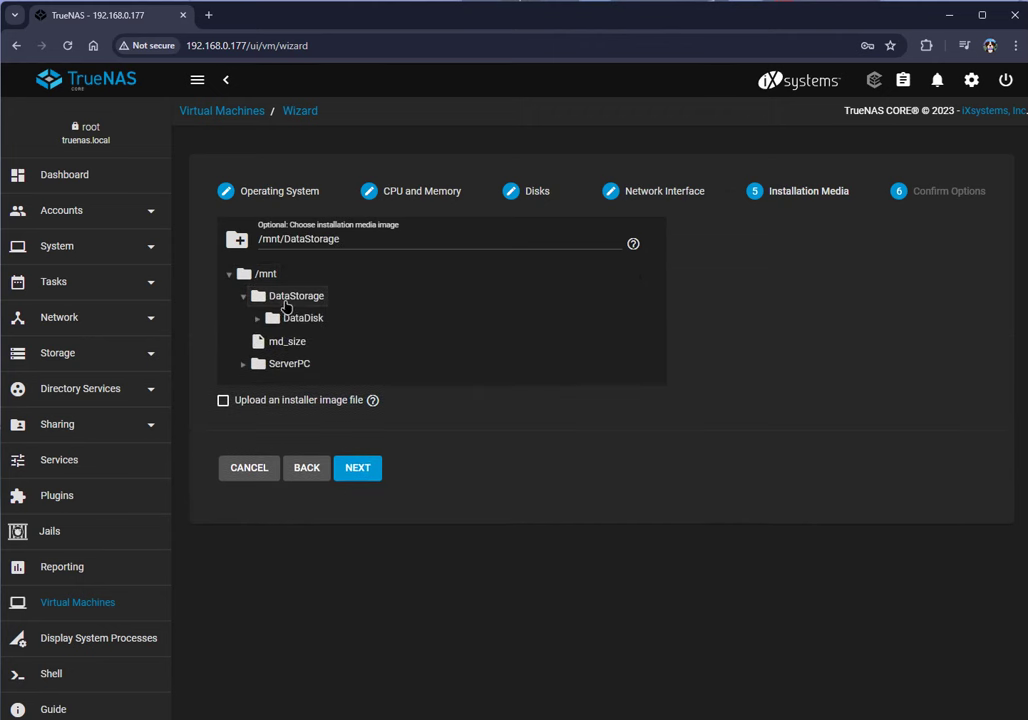
click(292, 322)
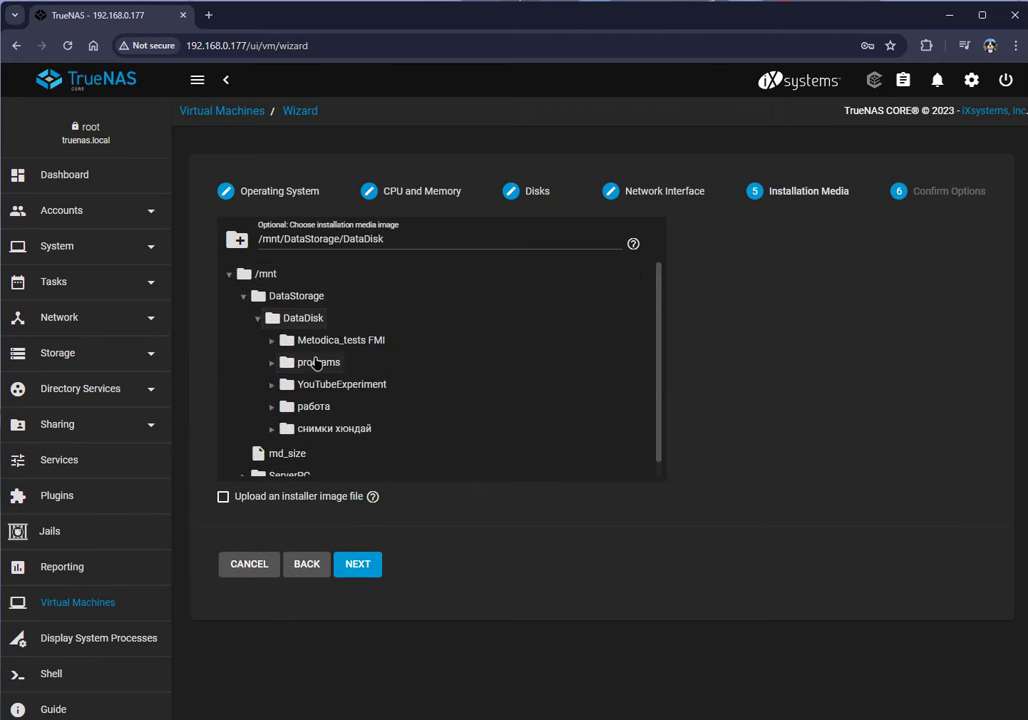
click(355, 361)
click(335, 350)
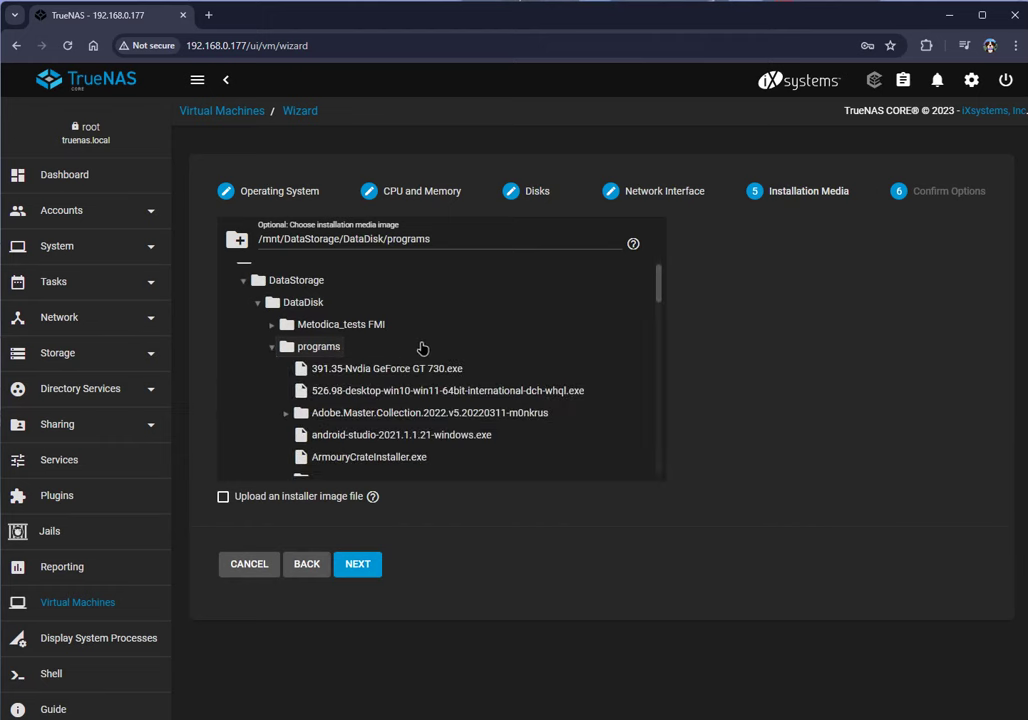
Step: Select Windows10_22H2_Bulgarian_x64.iso from the Win10 for Emulation folder as installation media and submit the virtual machine
scroll(423, 352, down, 1)
scroll(423, 352, down, 5)
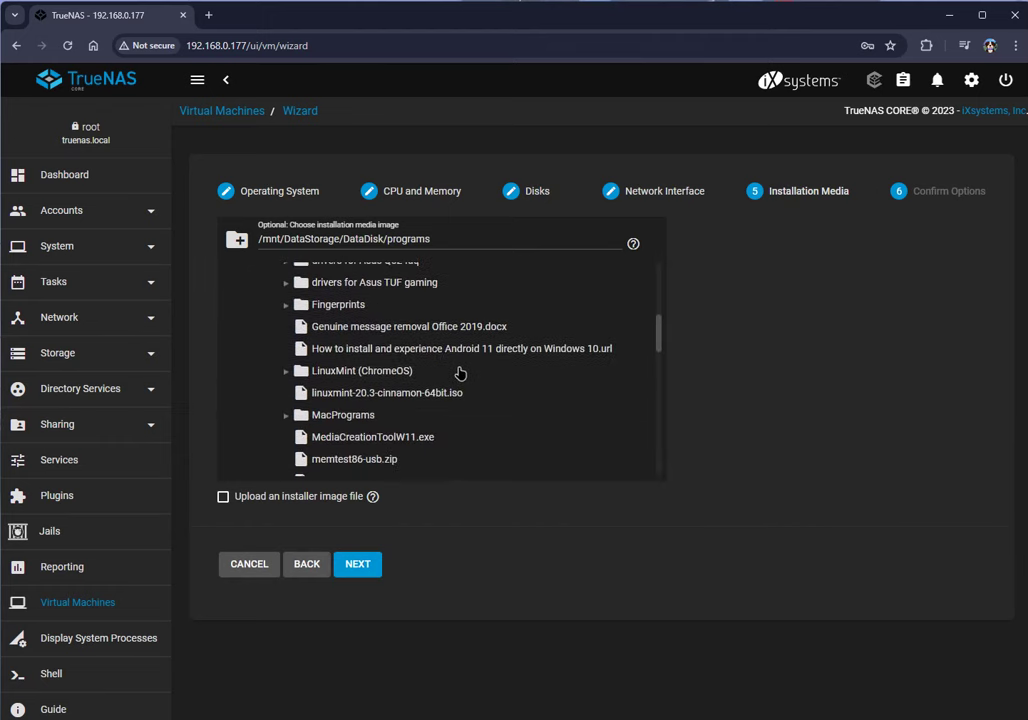
scroll(505, 368, down, 8)
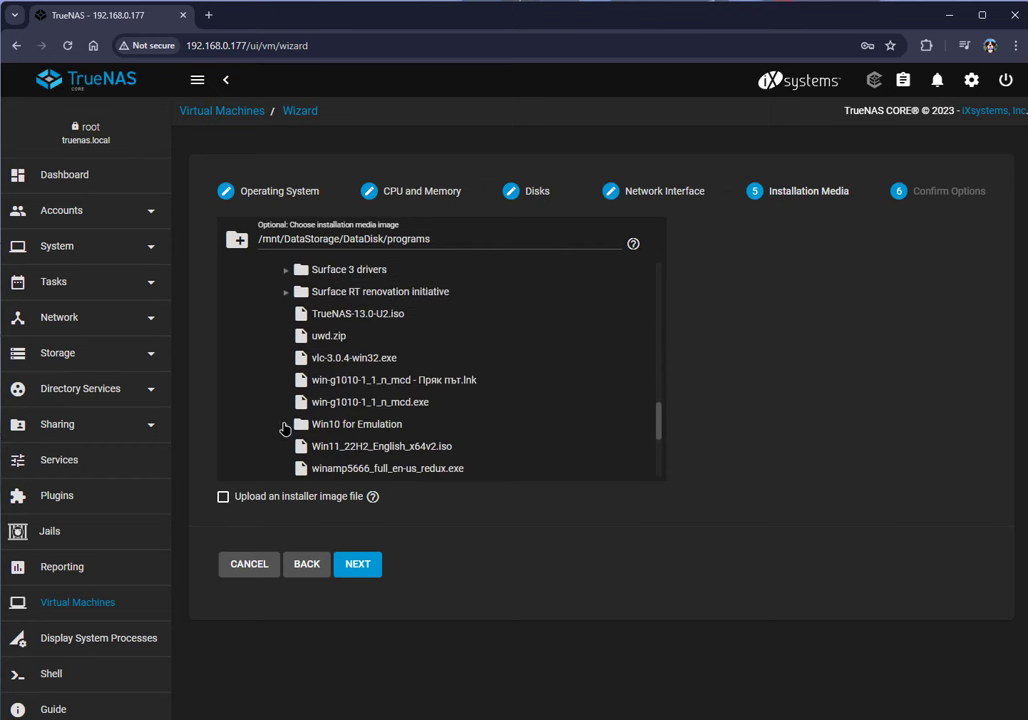
click(284, 428)
scroll(343, 392, down, 1)
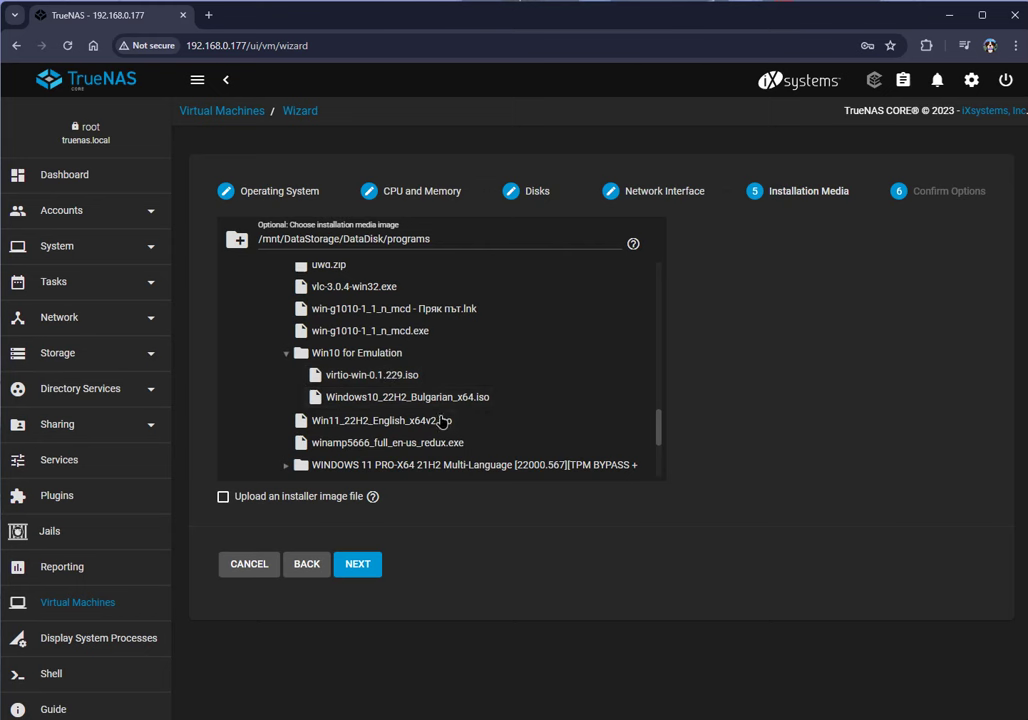
click(391, 400)
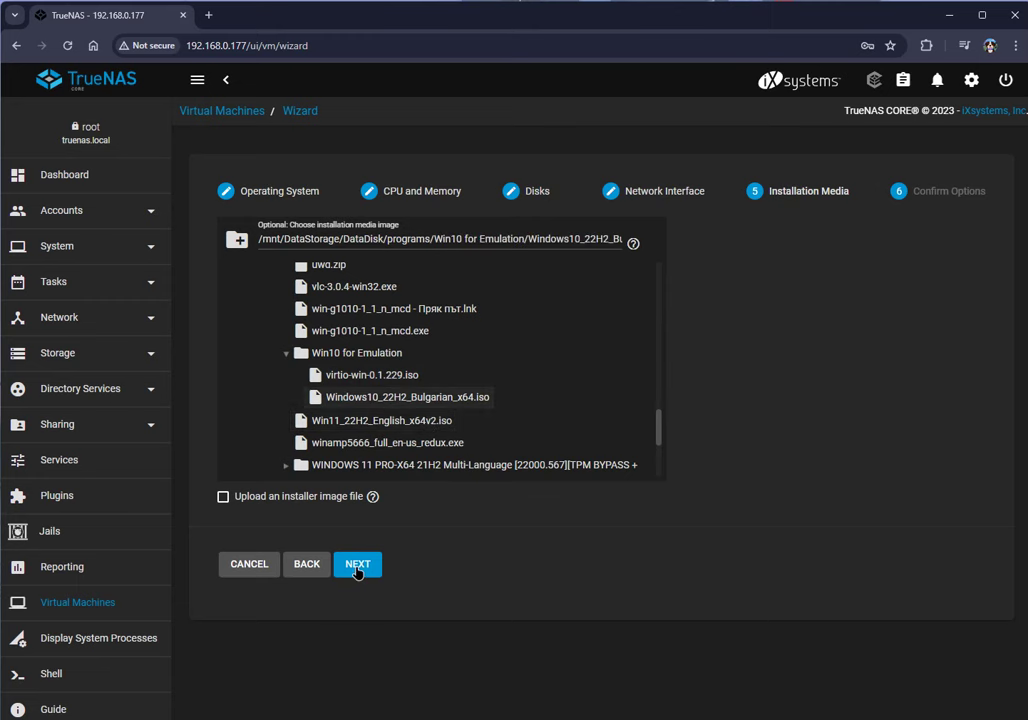
click(357, 565)
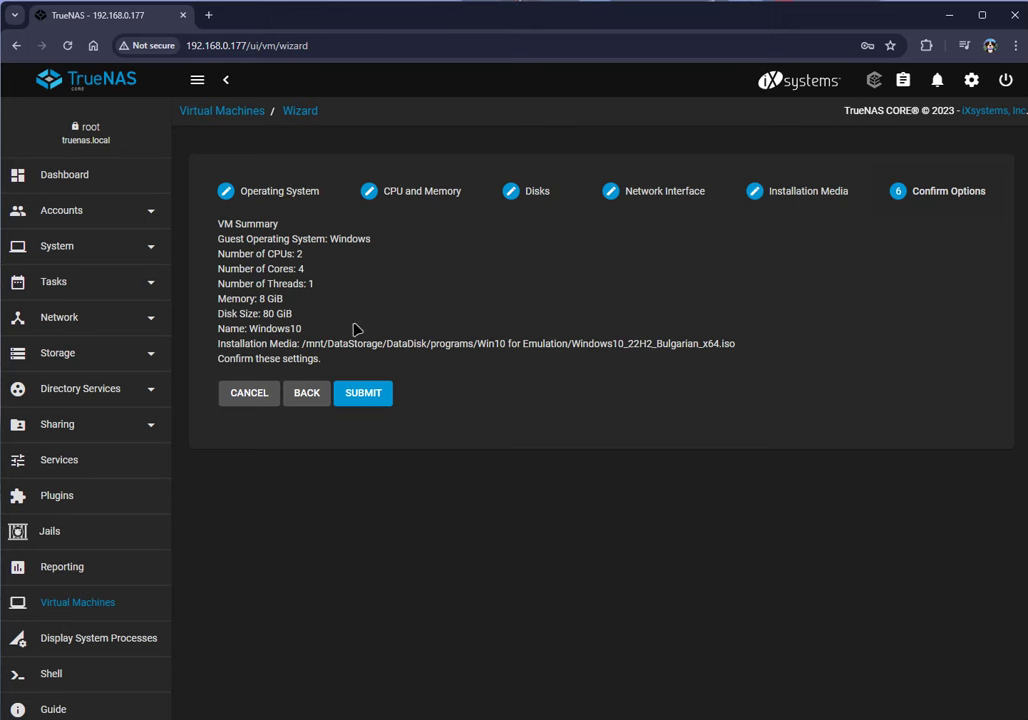
click(373, 396)
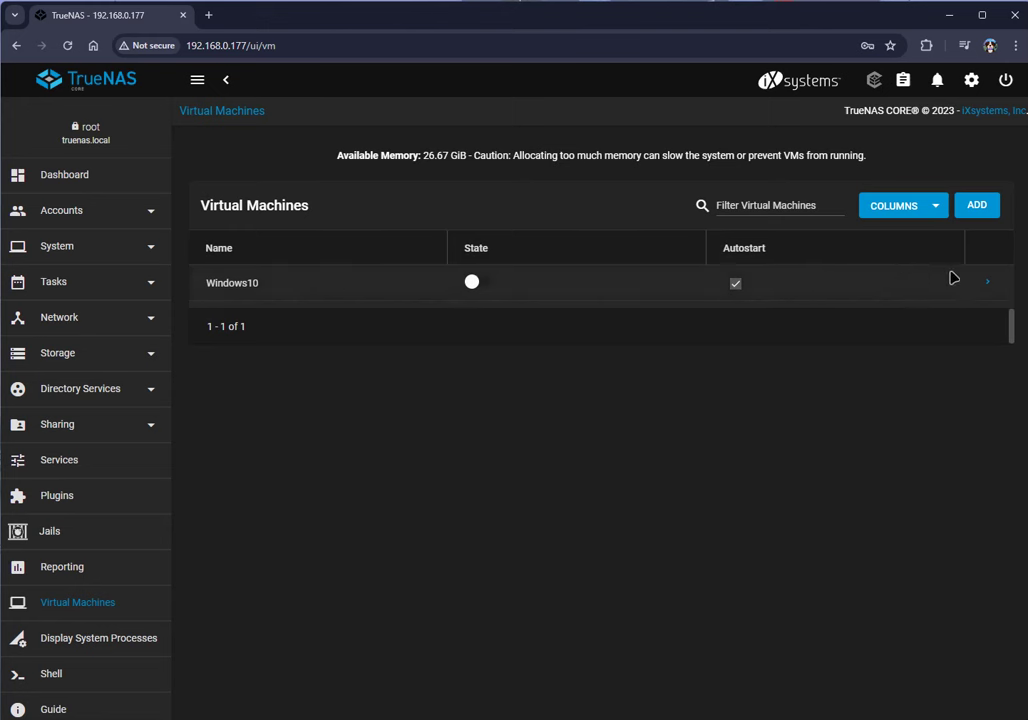
Step: Start adding a CD-ROM device to the Windows10 virtual machine and browse its path to /mnt/DataStorage/DataDisk/programs
click(987, 287)
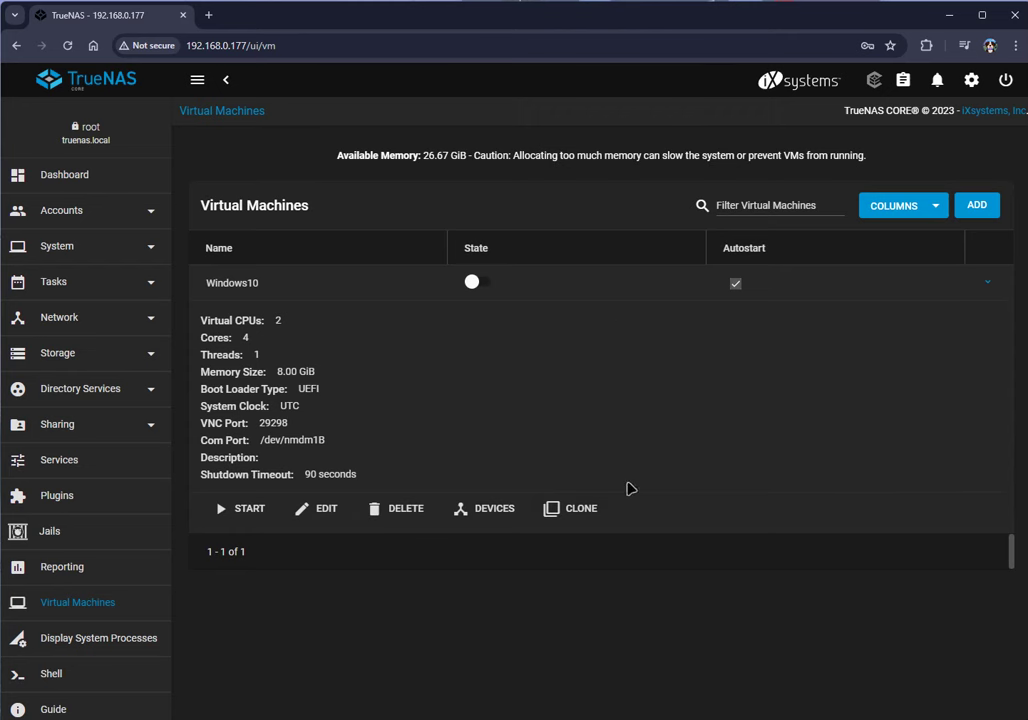
click(506, 512)
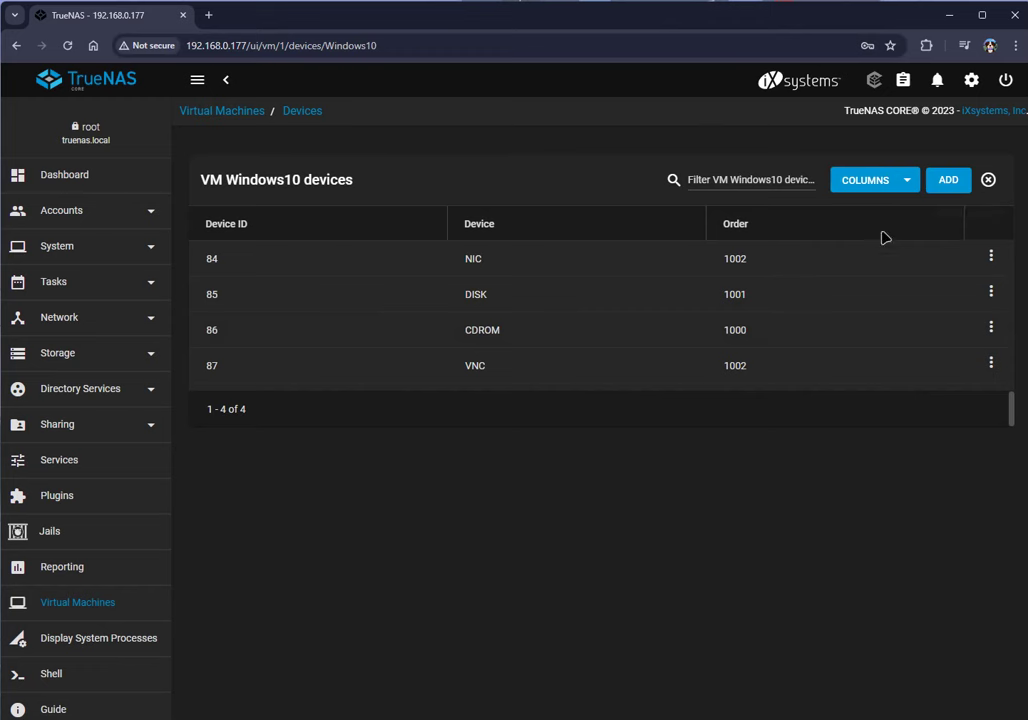
click(950, 186)
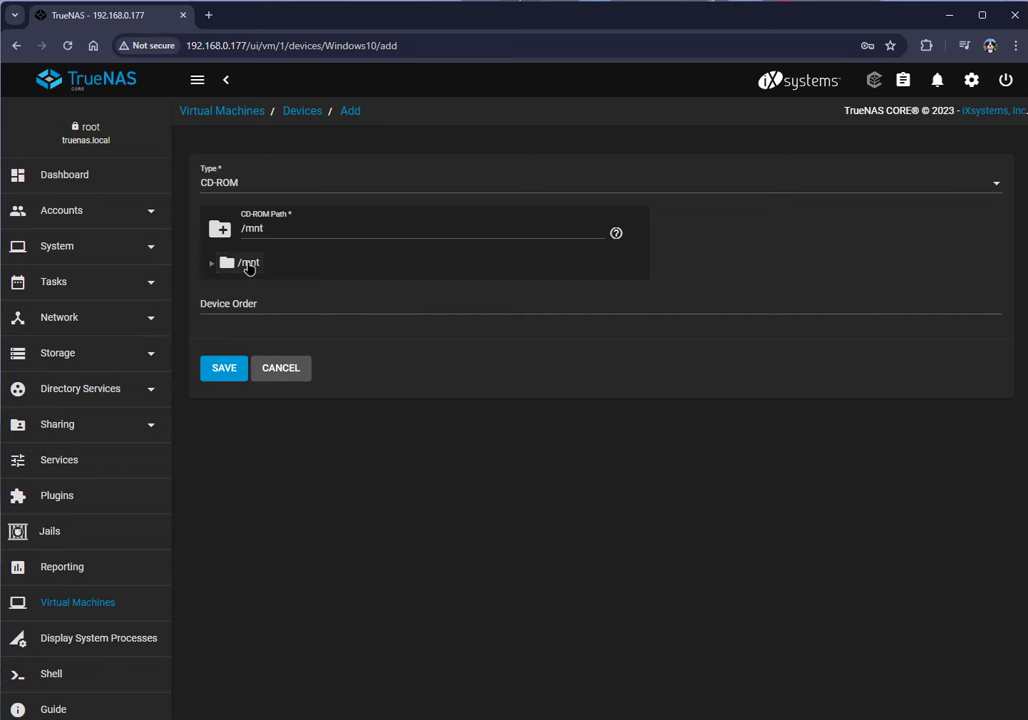
click(249, 266)
click(278, 283)
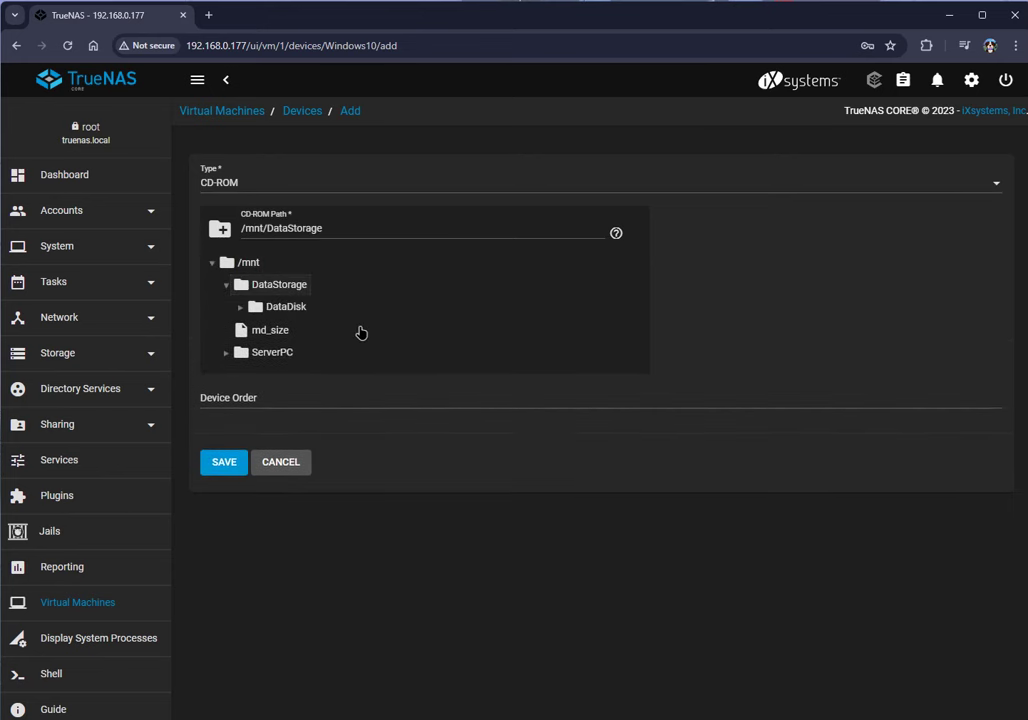
click(292, 307)
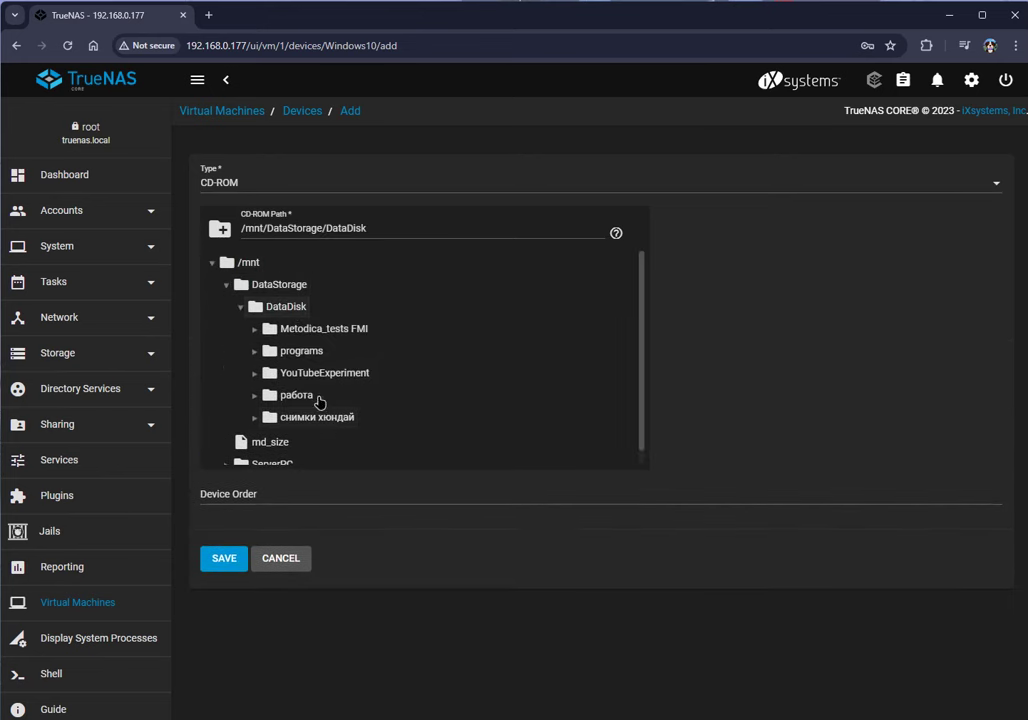
click(301, 350)
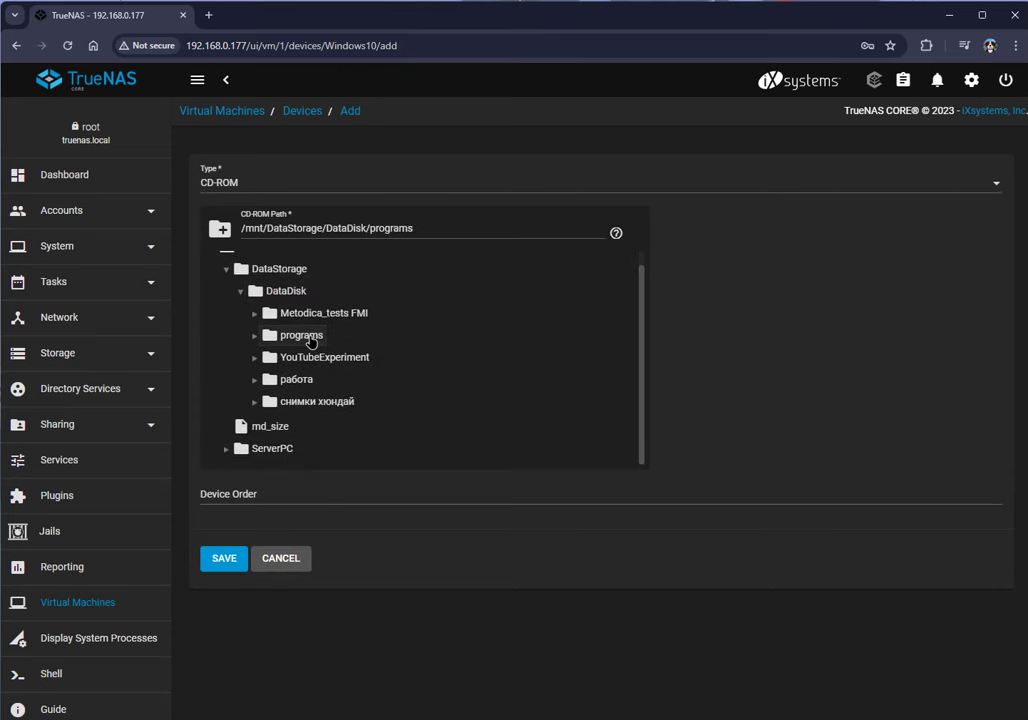
Step: Choose virtio-win-0.1.229.iso from the Win10 for Emulation folder as the CD-ROM image and save the device
scroll(357, 336, down, 8)
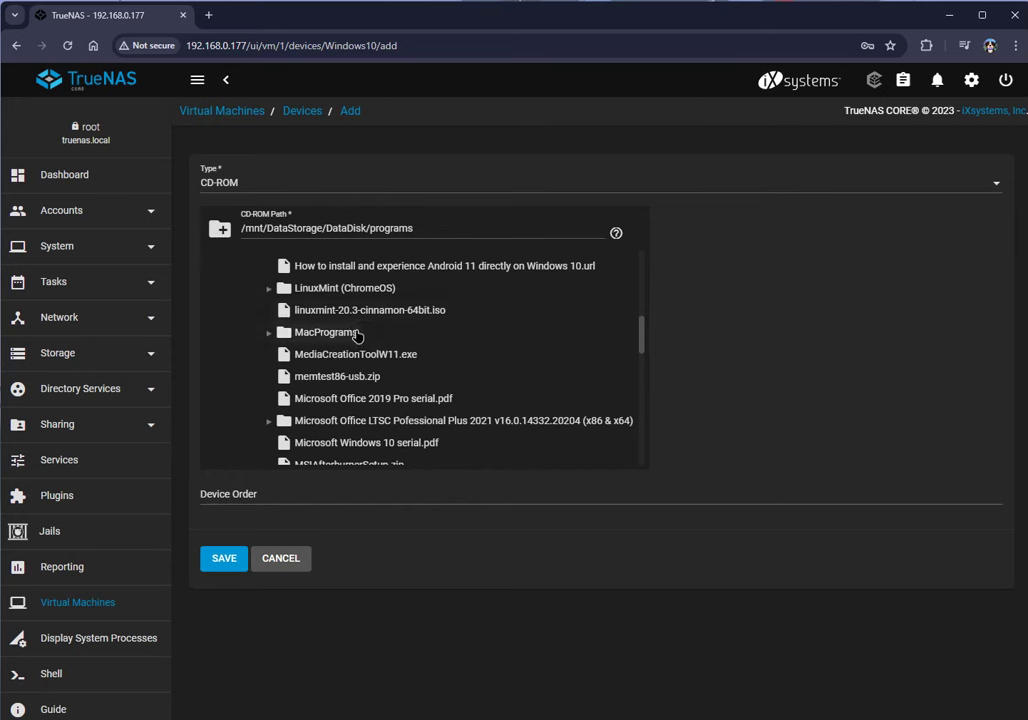
scroll(357, 336, down, 10)
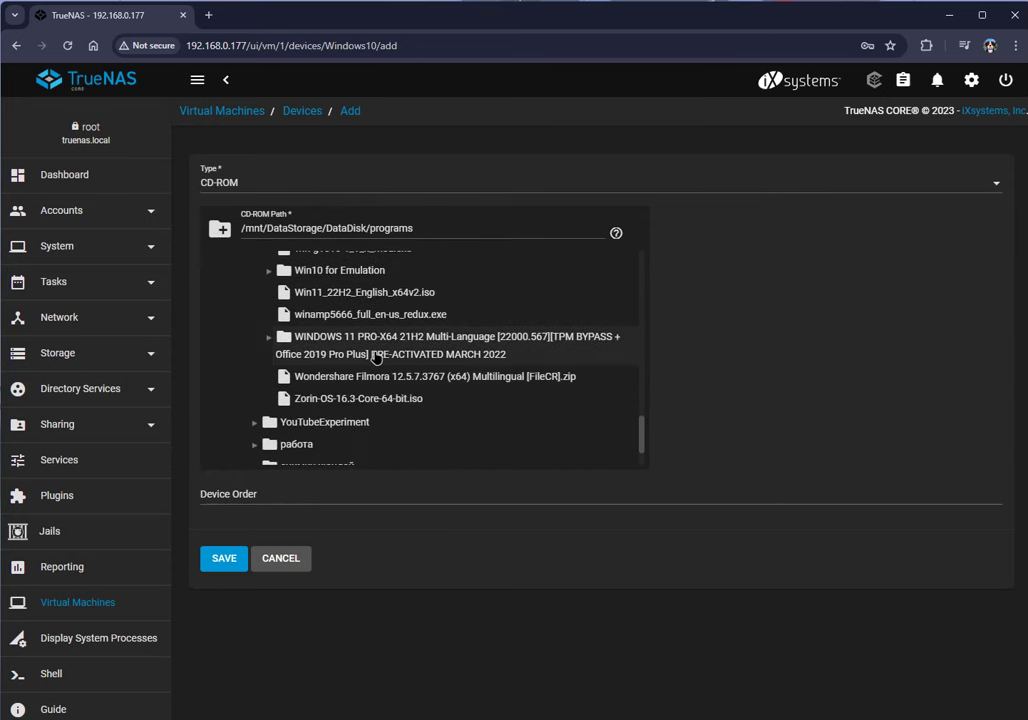
scroll(376, 357, up, 2)
click(266, 343)
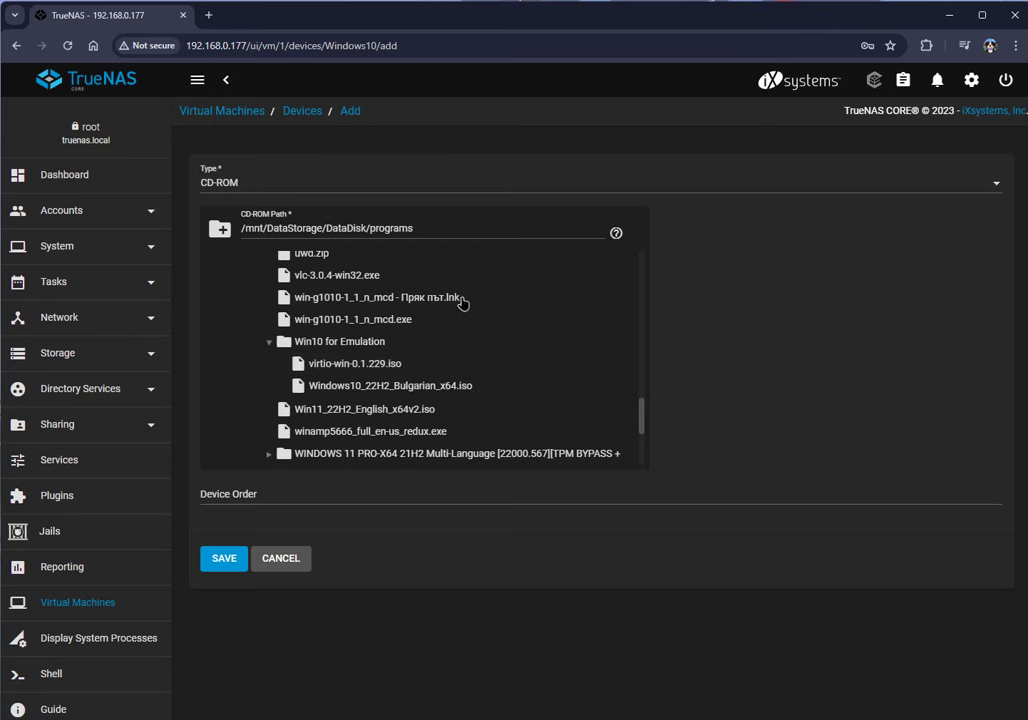
click(326, 364)
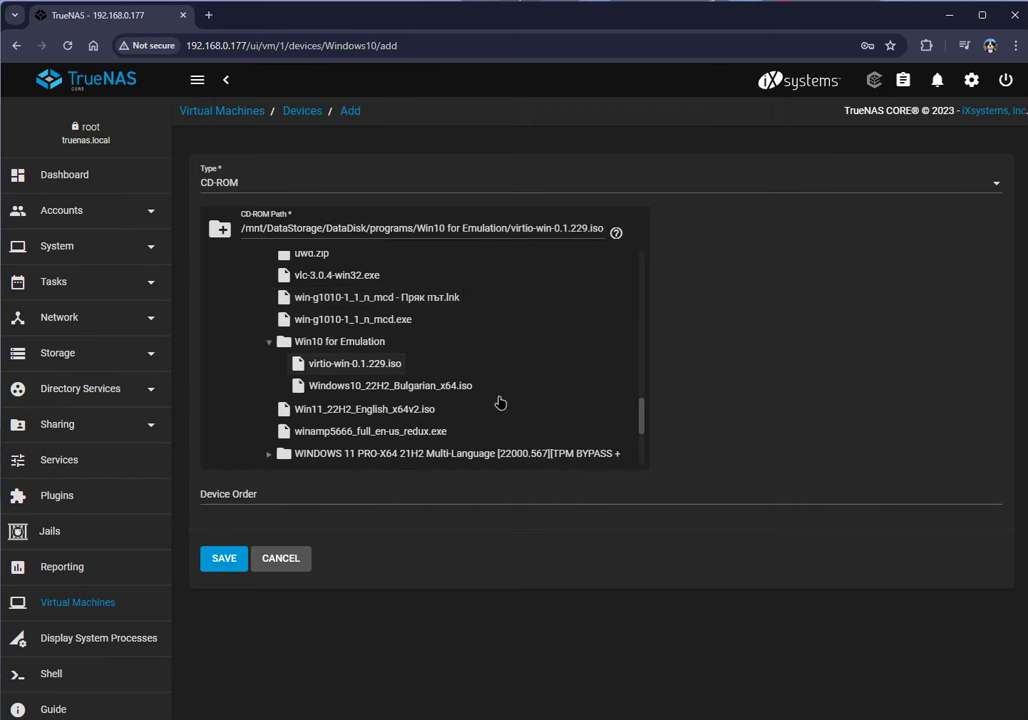
click(223, 559)
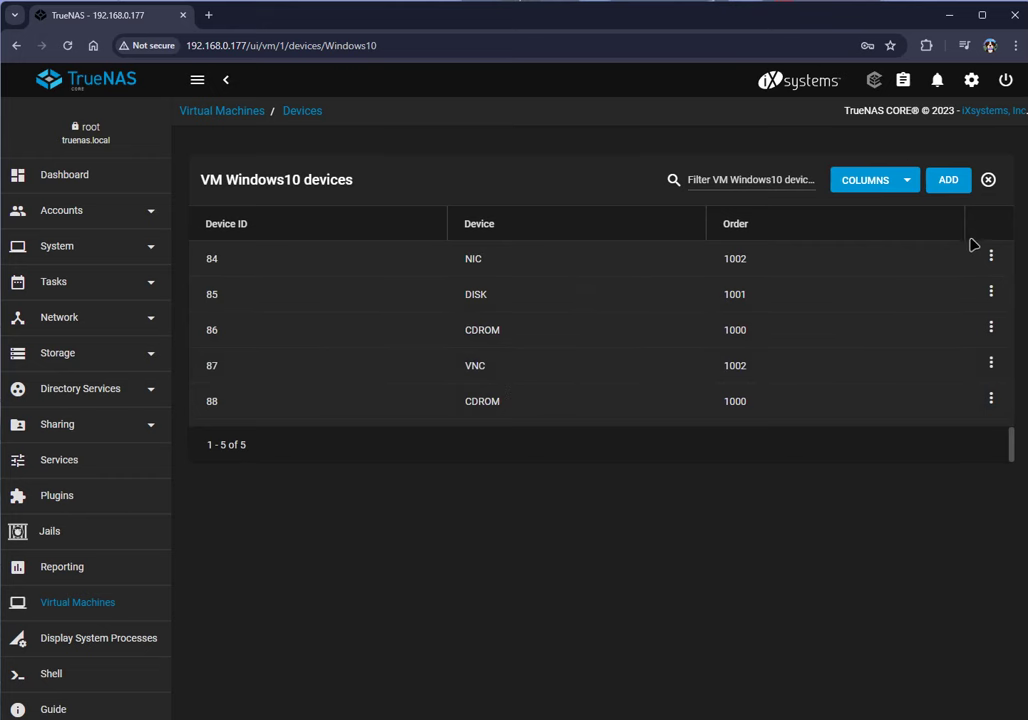
Step: Return to the virtual machine list, start the Windows10 machine, and boot its installation disc in the VNC console
click(55, 602)
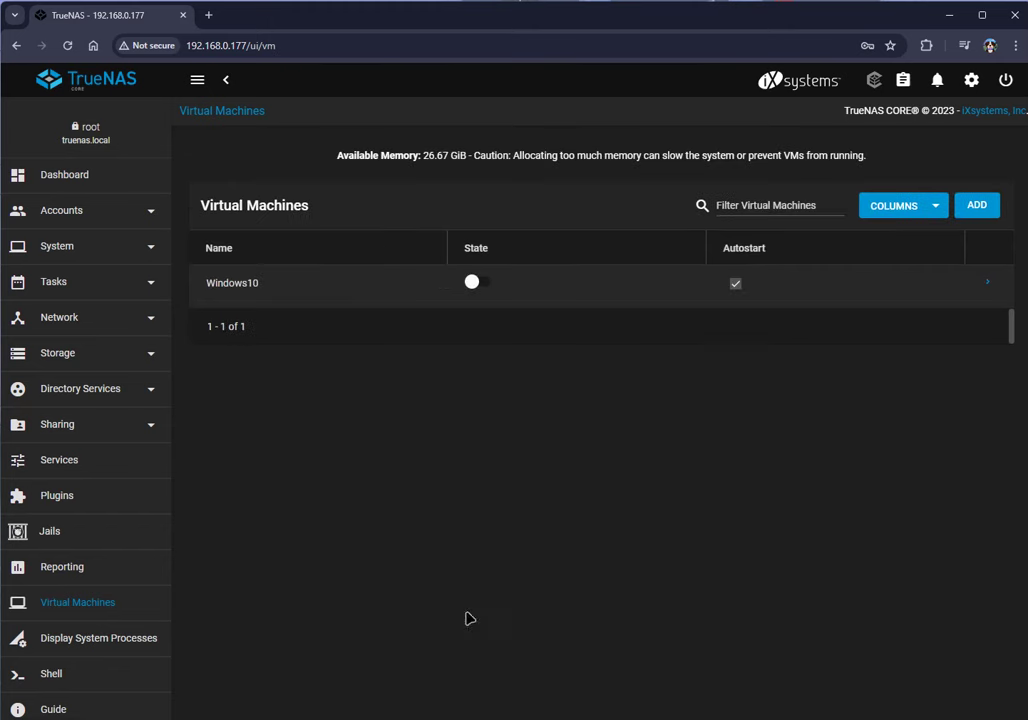
click(985, 289)
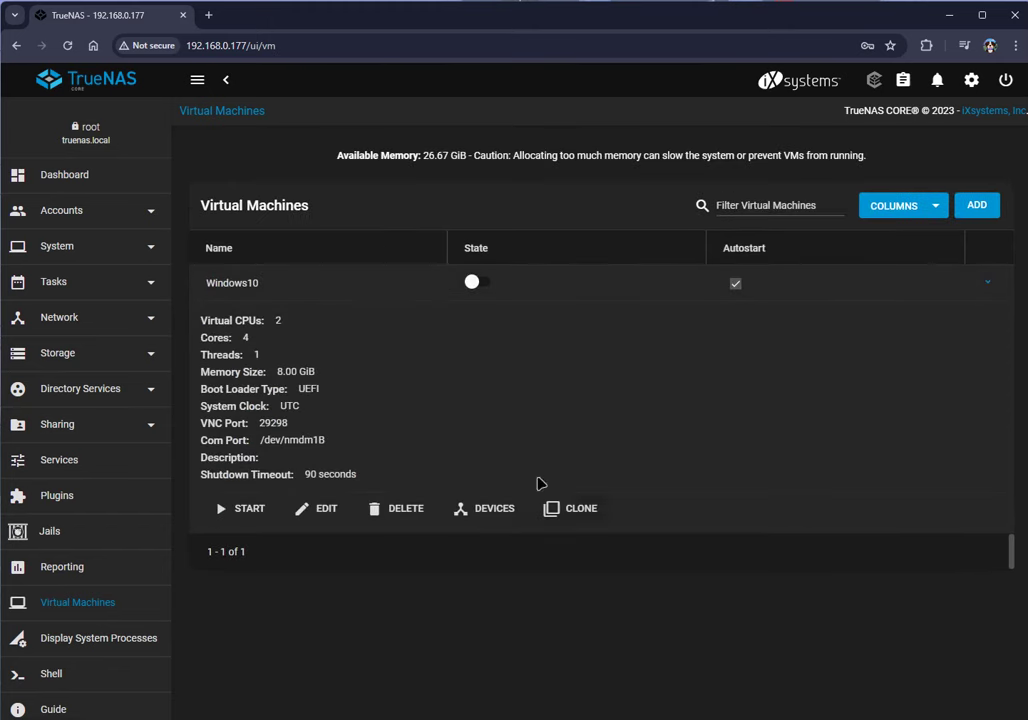
click(478, 281)
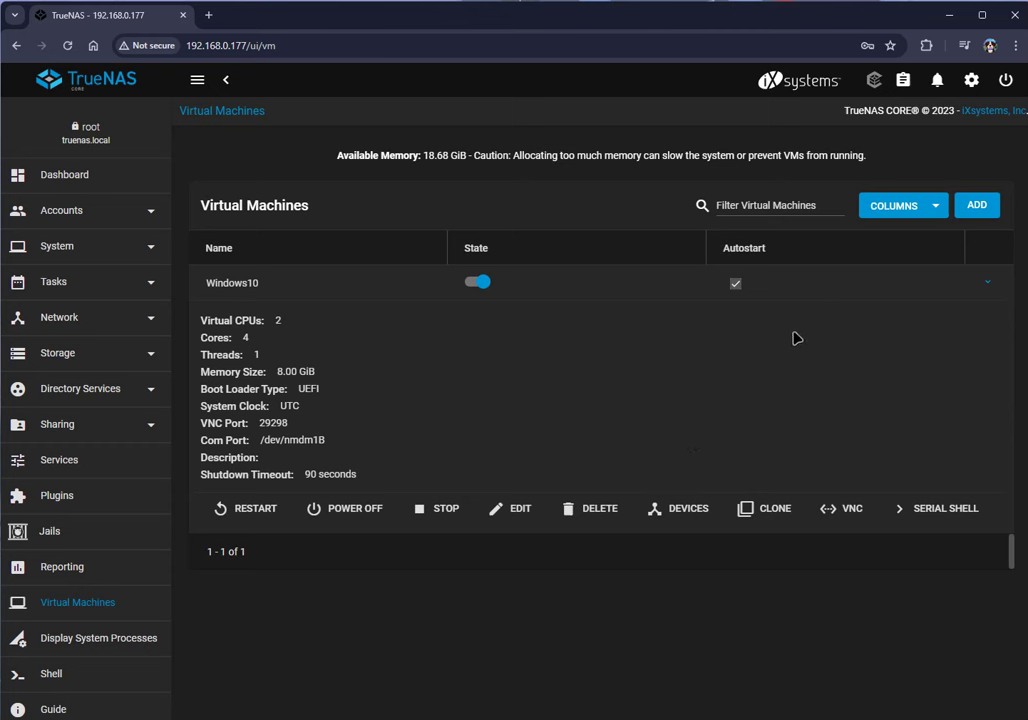
click(848, 508)
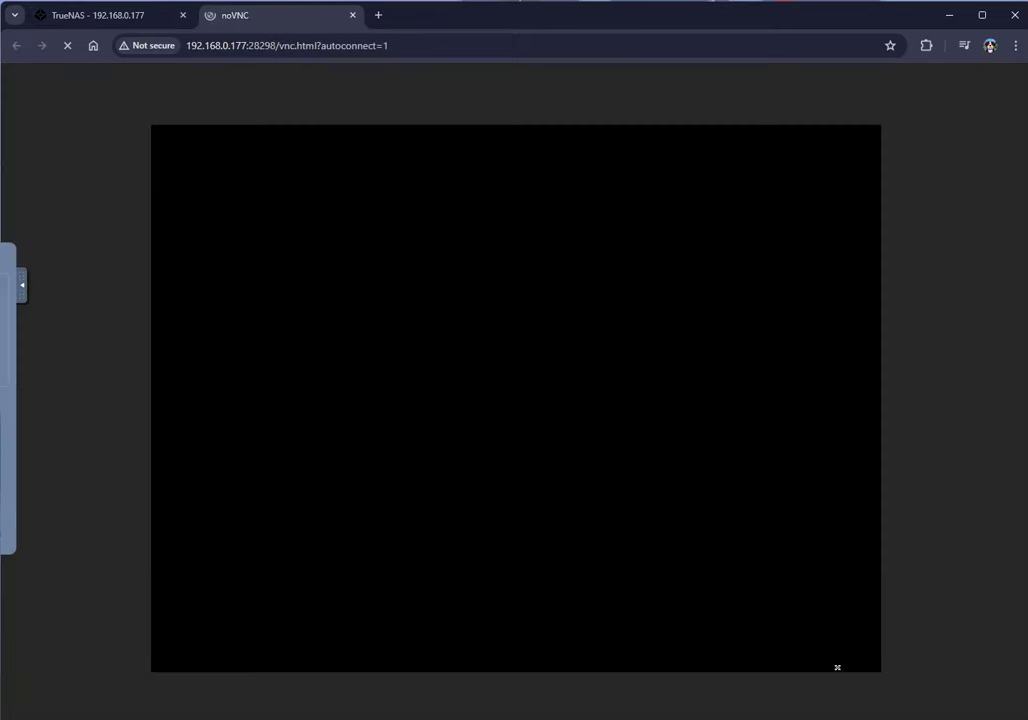
key(Return)
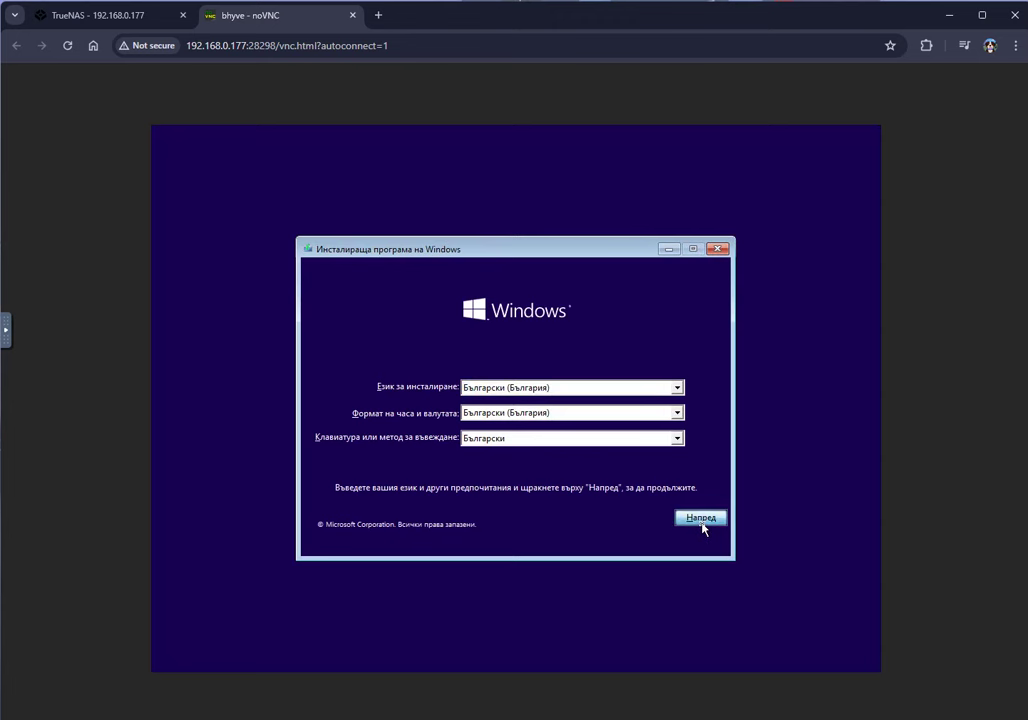
Step: Begin Windows setup with the Bulgarian language, format and keyboard settings, and continue without a product key
click(703, 520)
click(527, 405)
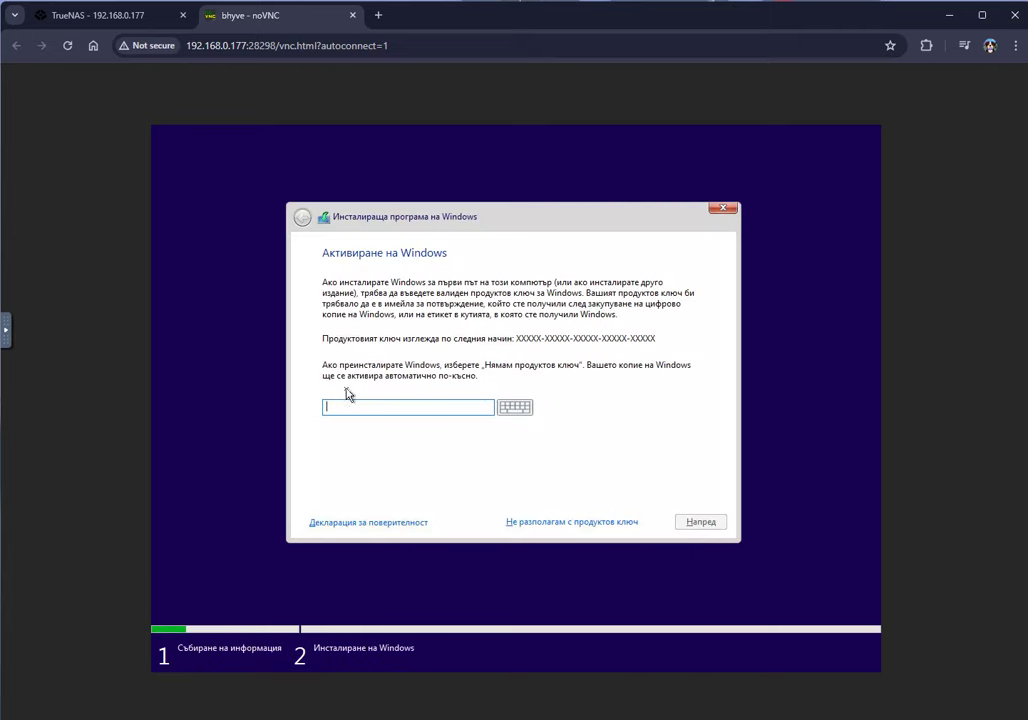
click(617, 521)
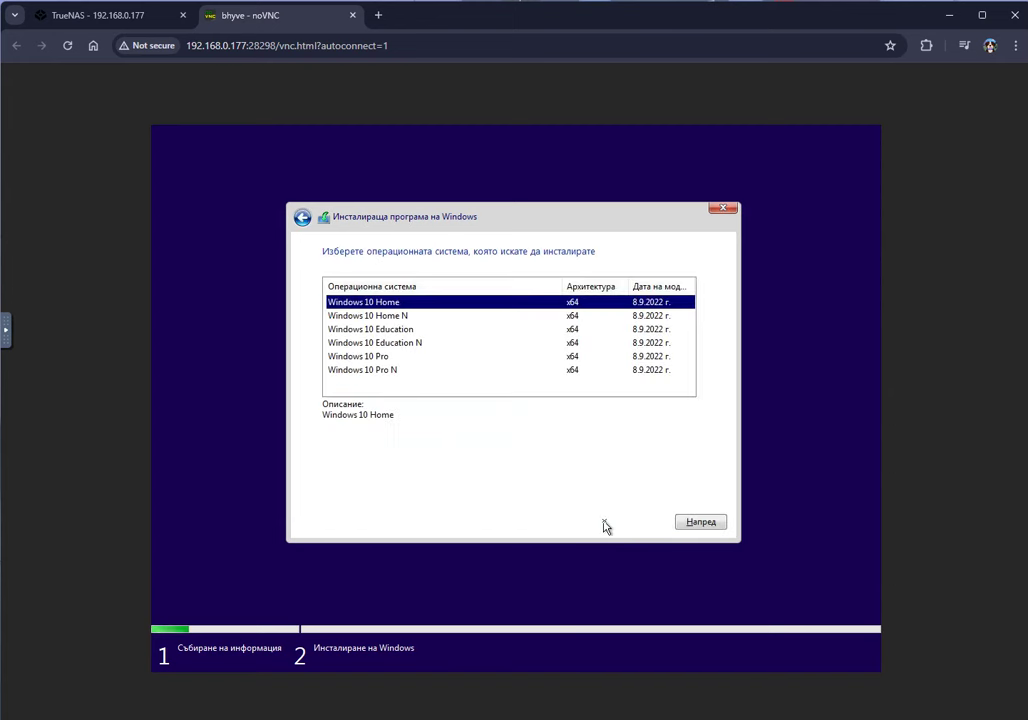
Step: Select Windows 10 Pro as the edition, accept the licence terms, and choose the custom installation
click(359, 357)
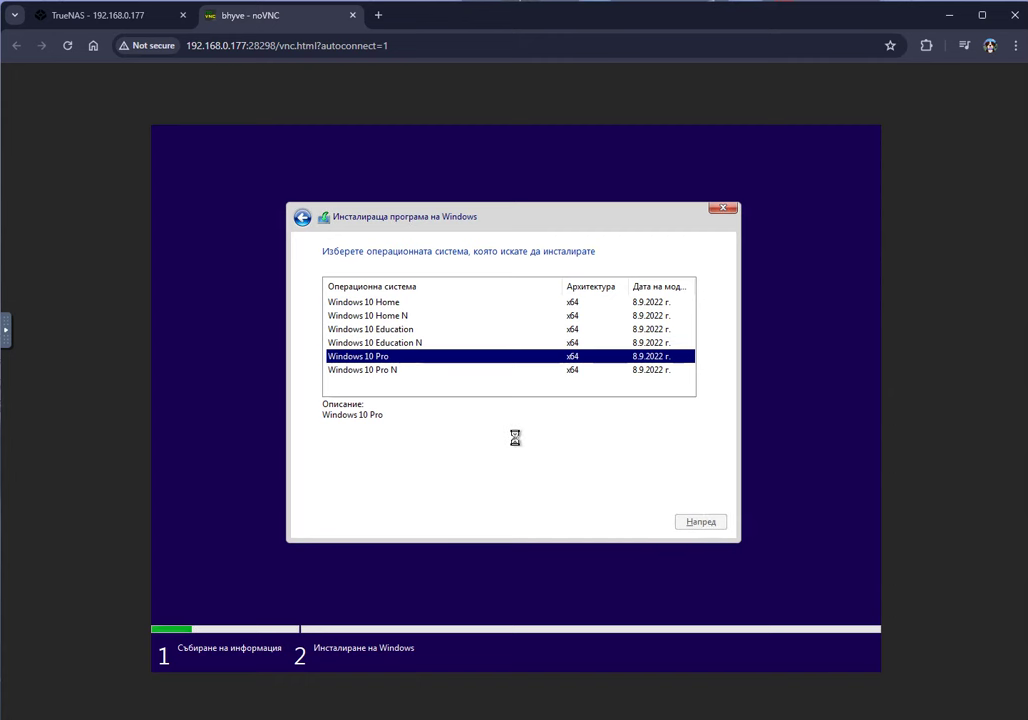
click(327, 490)
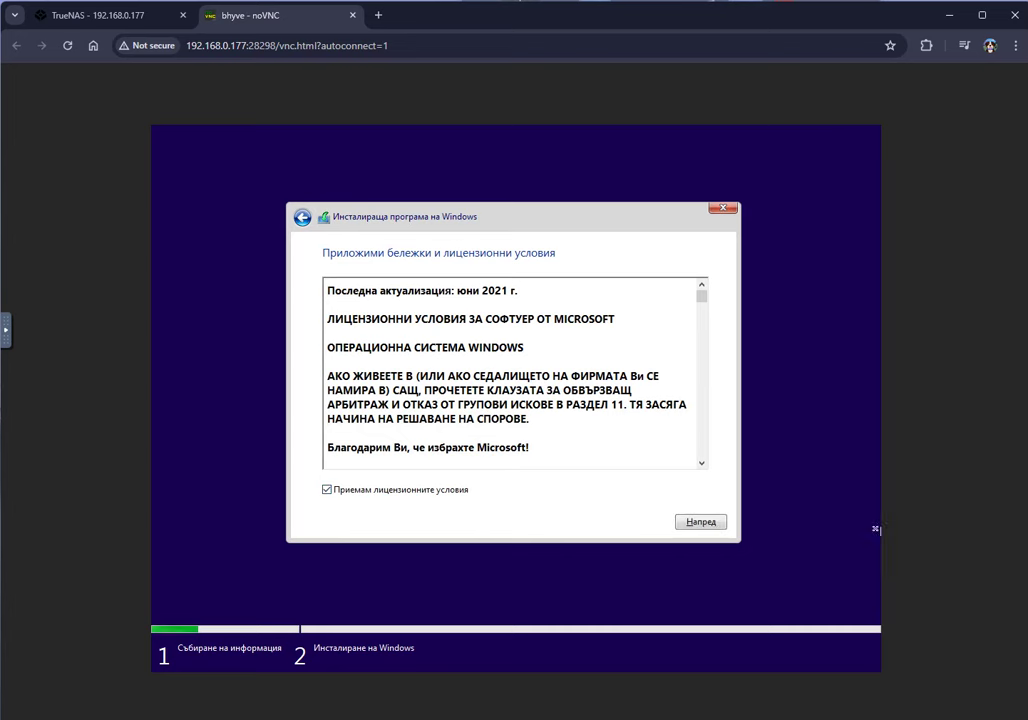
click(712, 522)
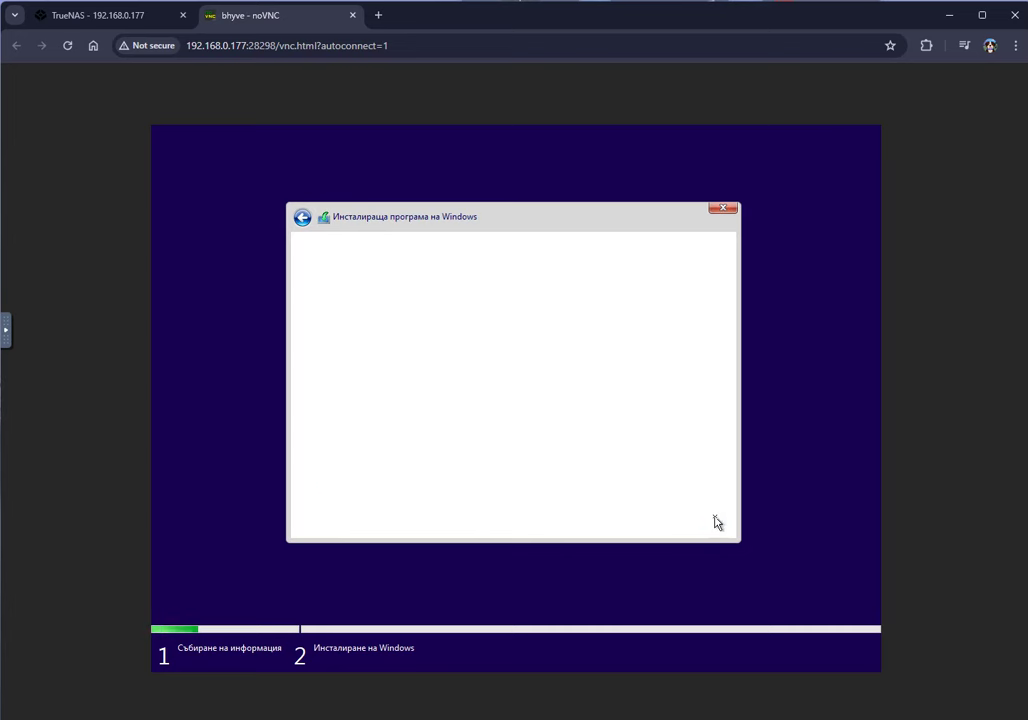
click(486, 382)
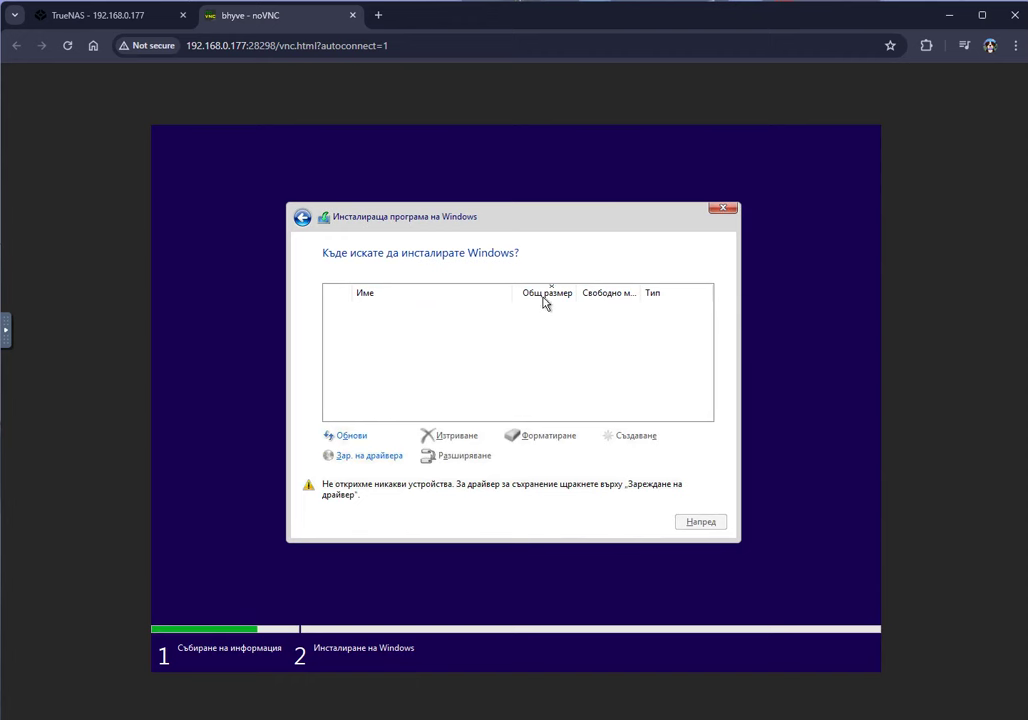
Step: Load the Red Hat VirtIO SCSI controller storage driver from the amd64\w10 folder on the virtio-win CD drive (E:)
click(358, 457)
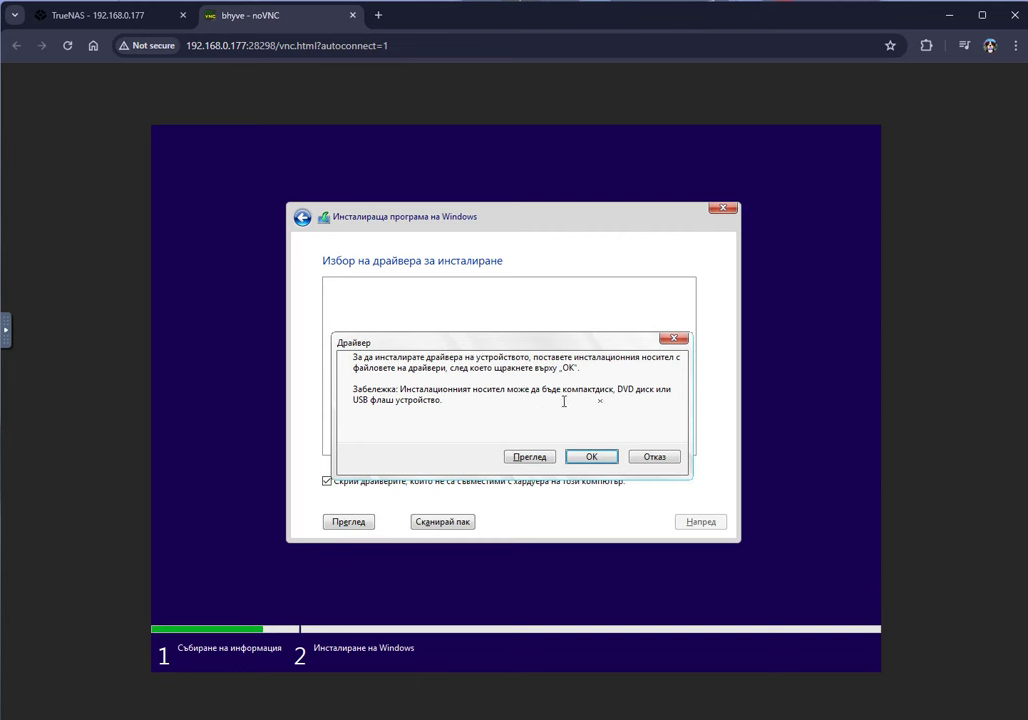
click(529, 456)
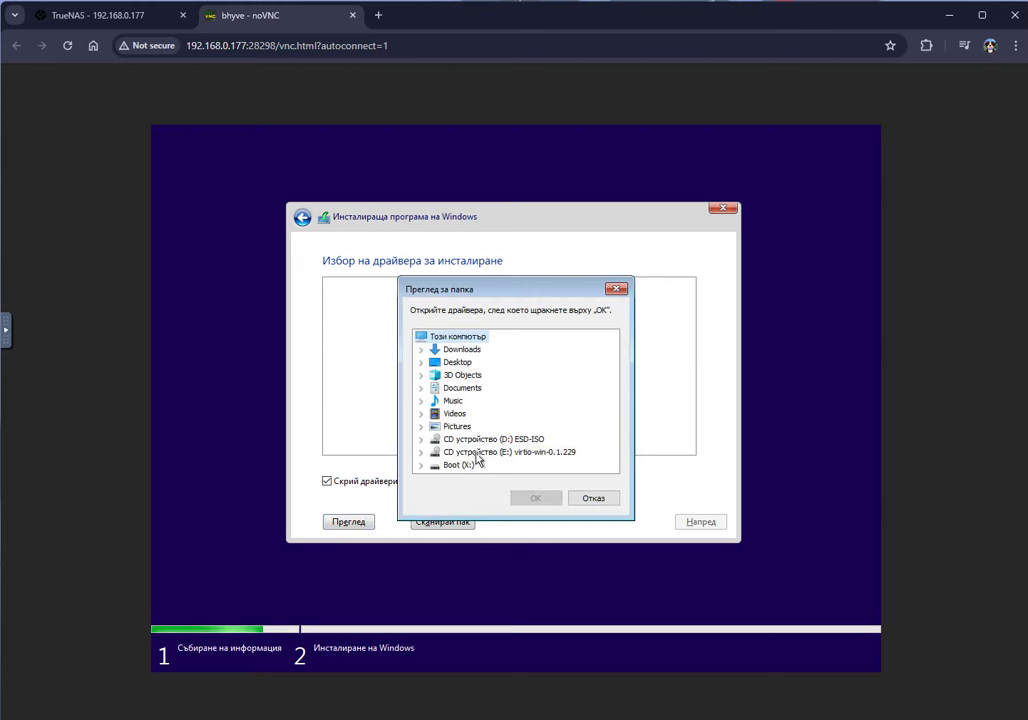
double_click(545, 452)
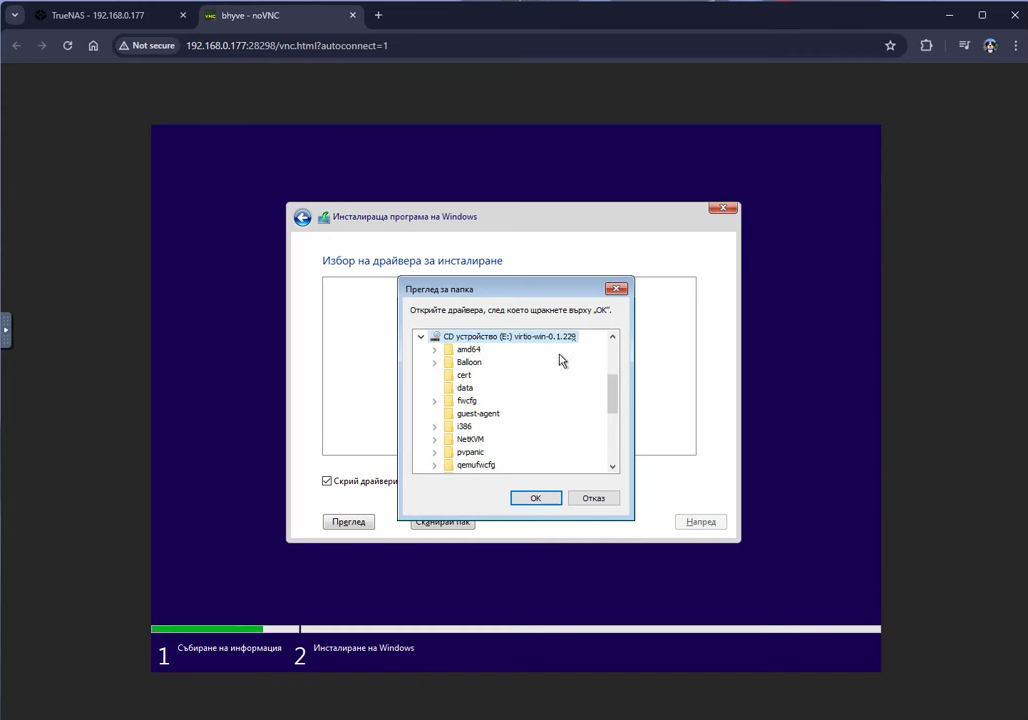
click(464, 351)
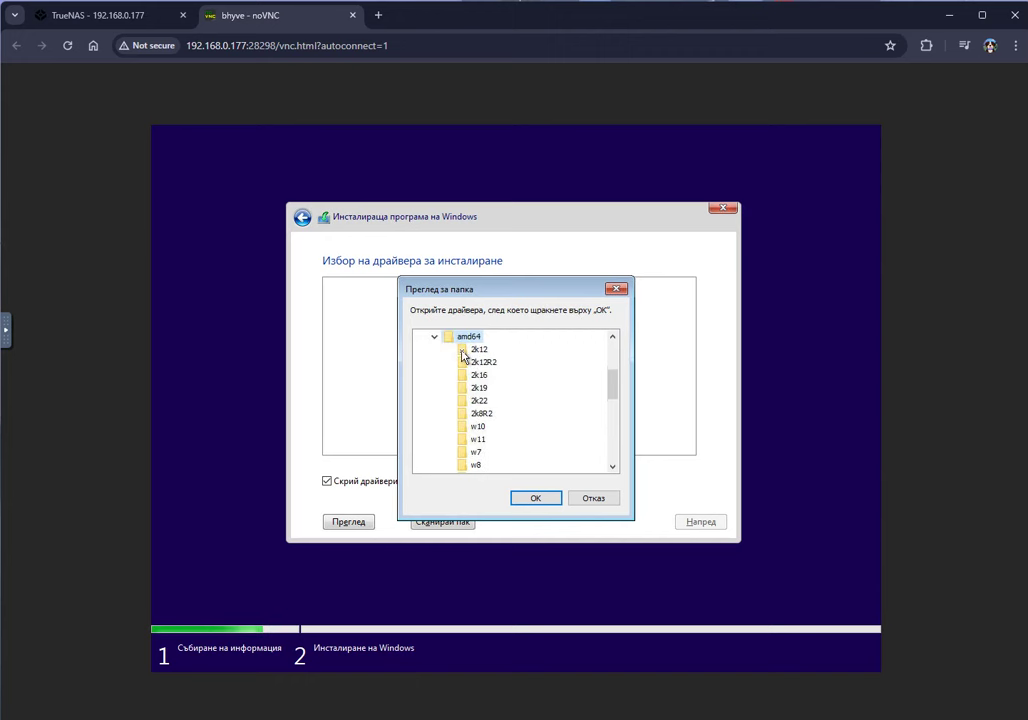
scroll(509, 392, down, 2)
scroll(509, 390, down, 1)
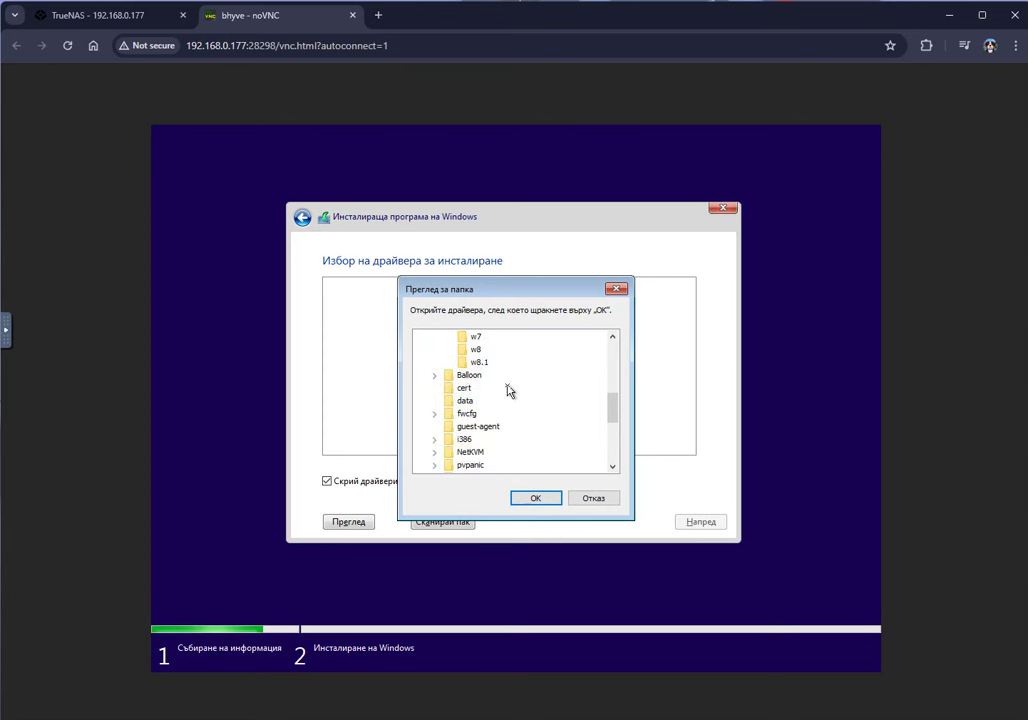
scroll(510, 391, up, 2)
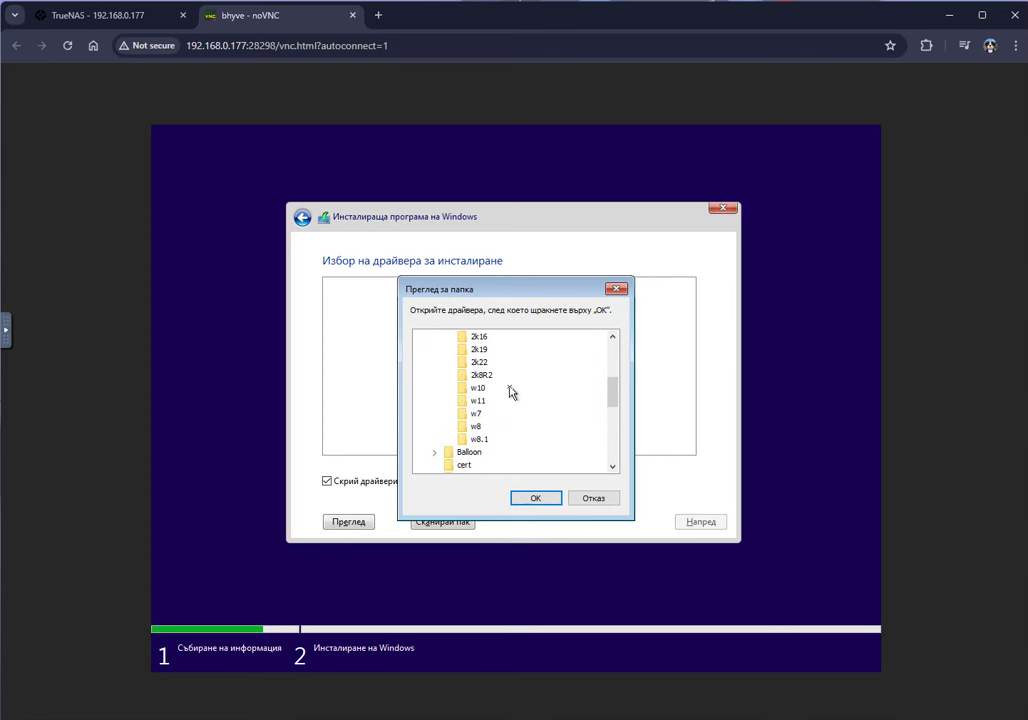
click(478, 390)
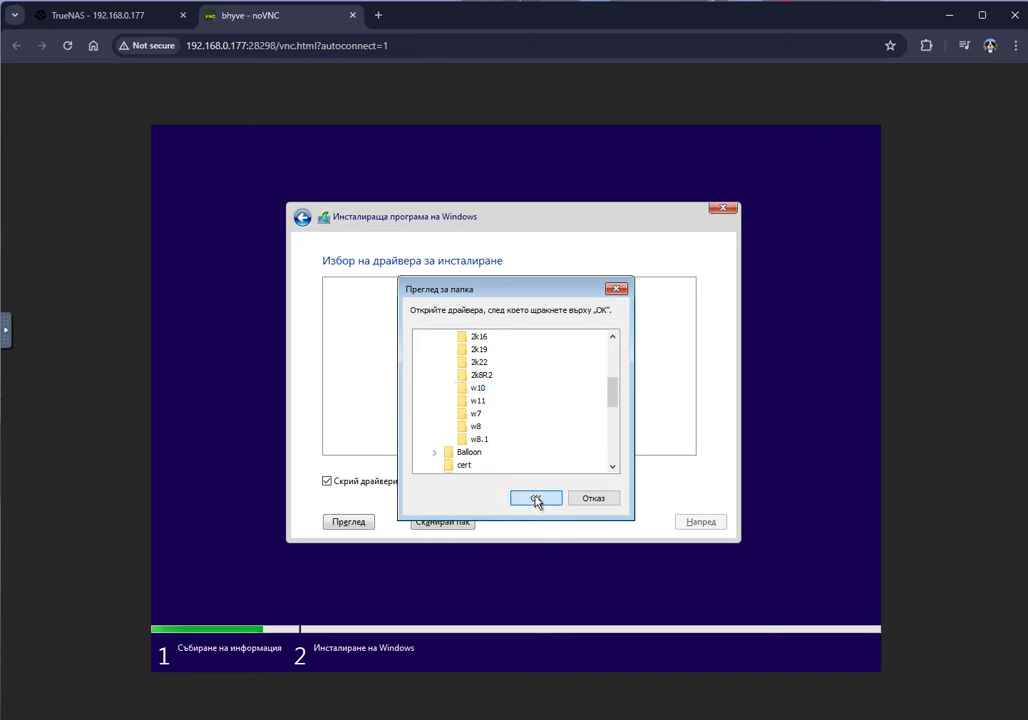
click(535, 500)
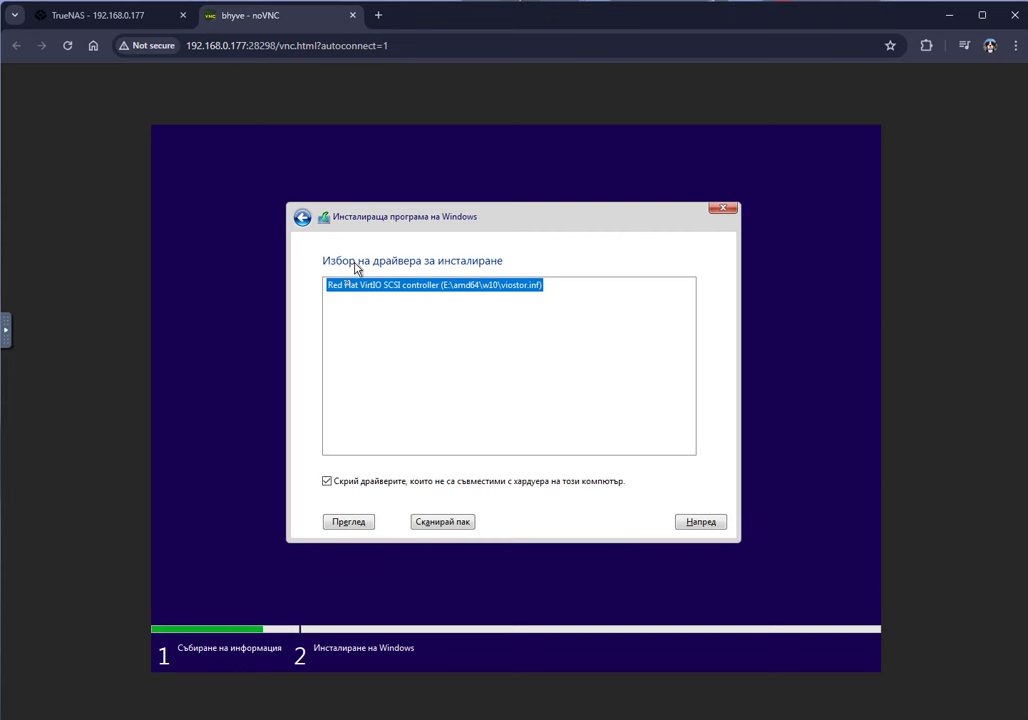
click(710, 520)
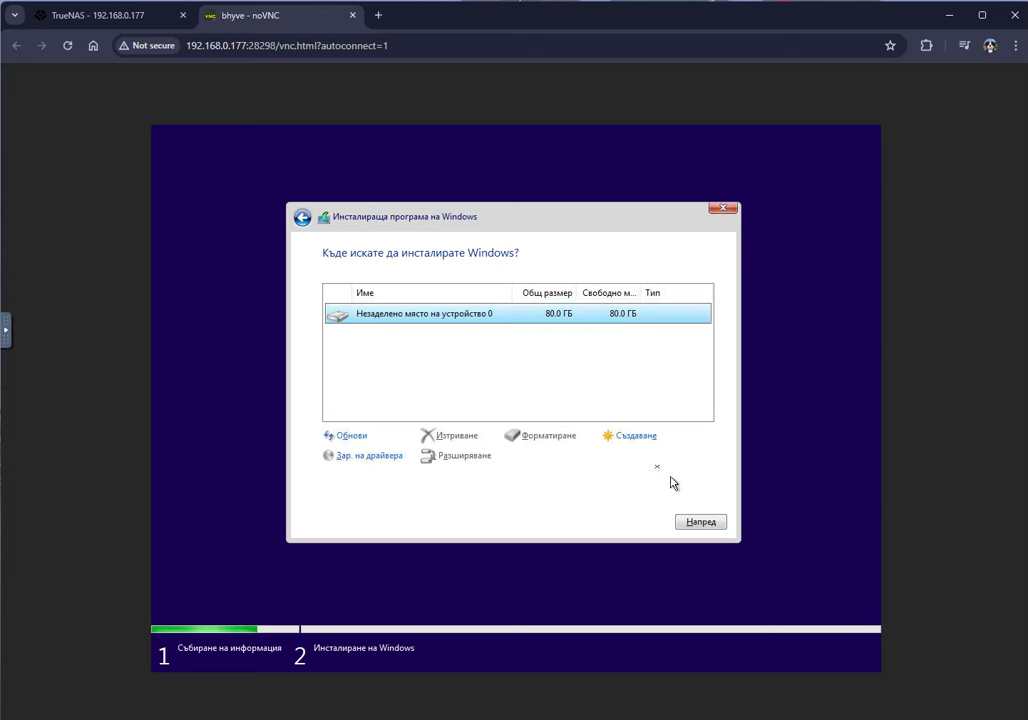
Step: Create an 81920 MB partition in the unallocated space of drive 0 and start installing Windows on the primary partition
click(645, 438)
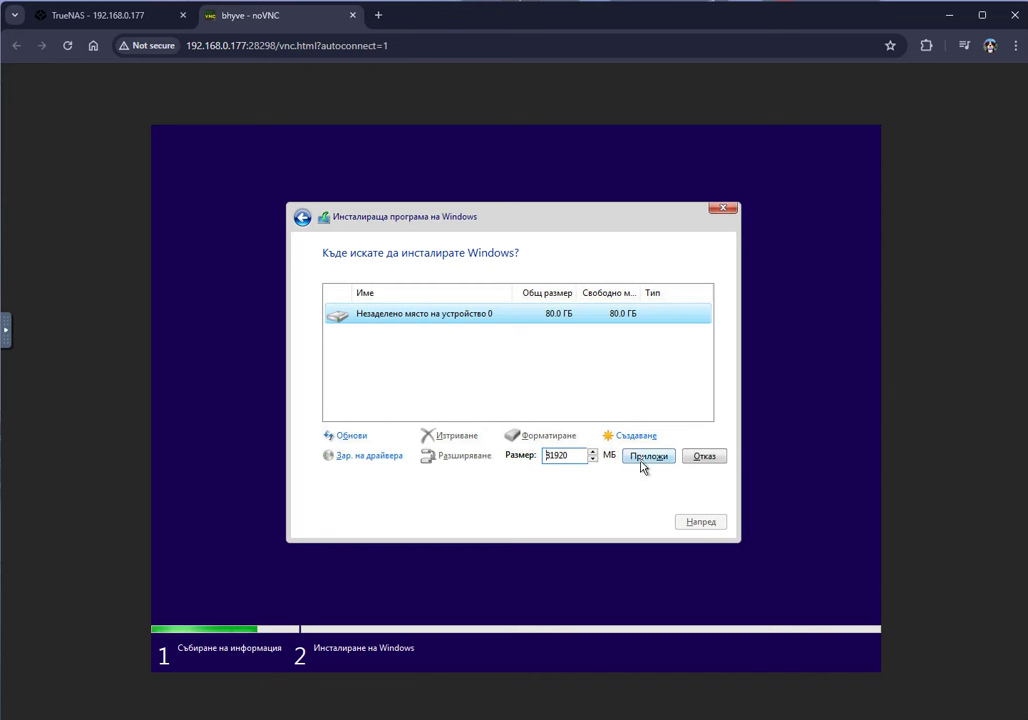
click(647, 458)
click(592, 457)
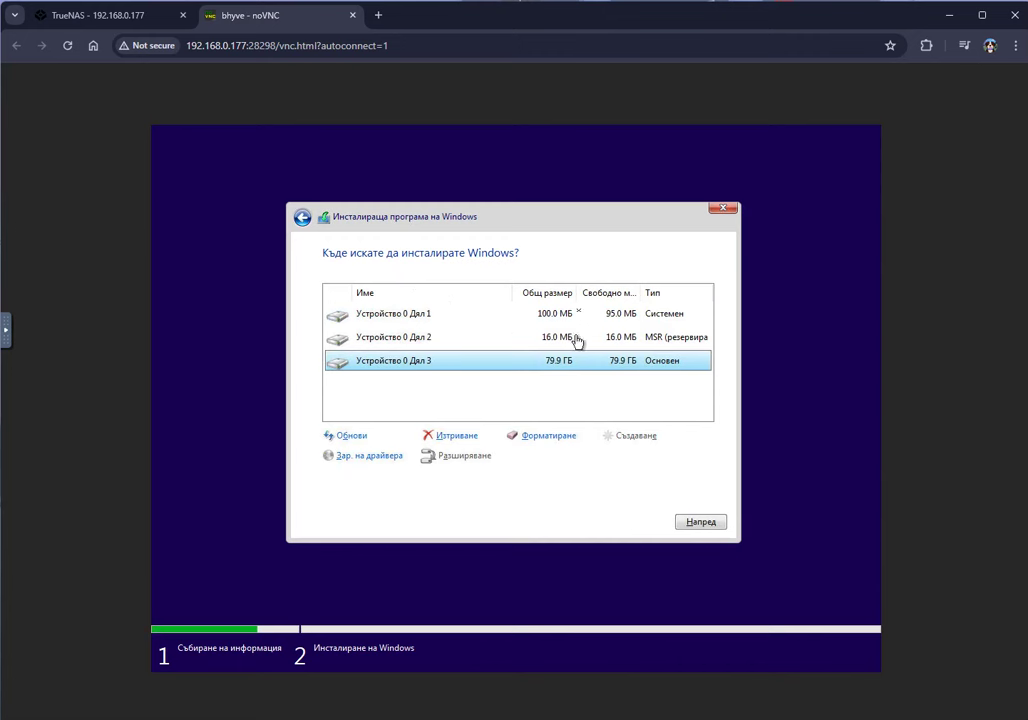
click(699, 522)
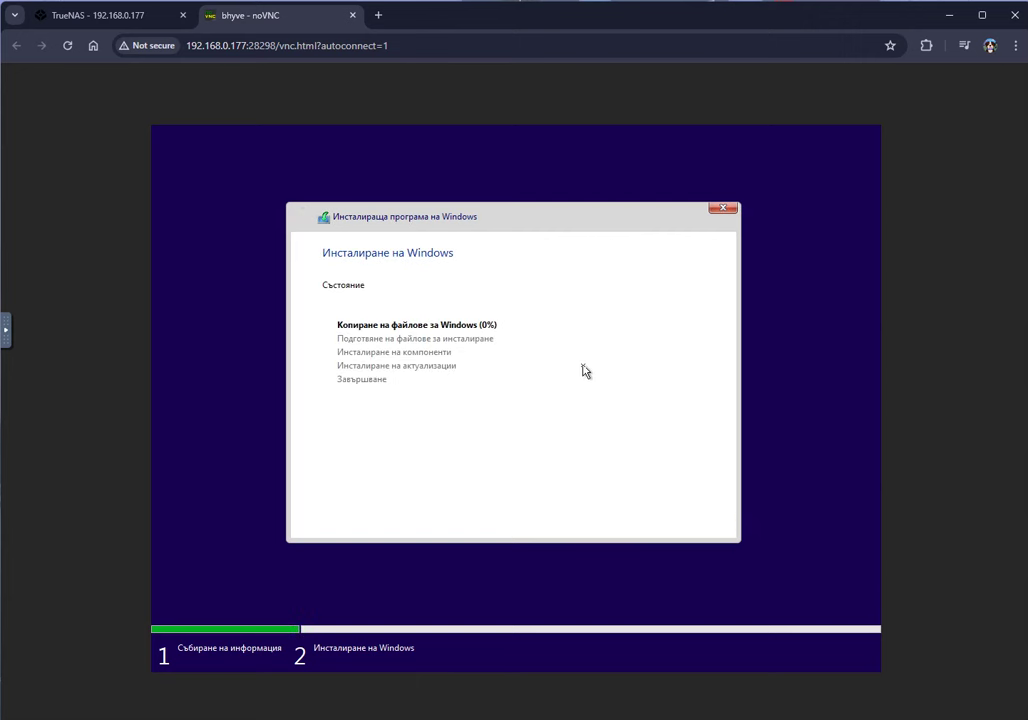